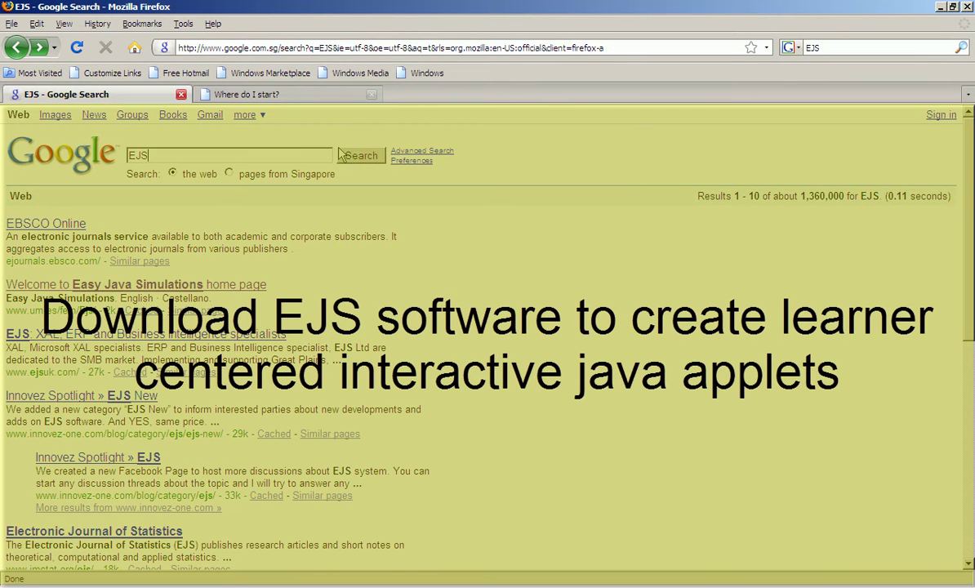
- Rerun the Google search for EJS and enlarge the results page zoom
{"action": "left_click", "coordinate": [353, 156]}
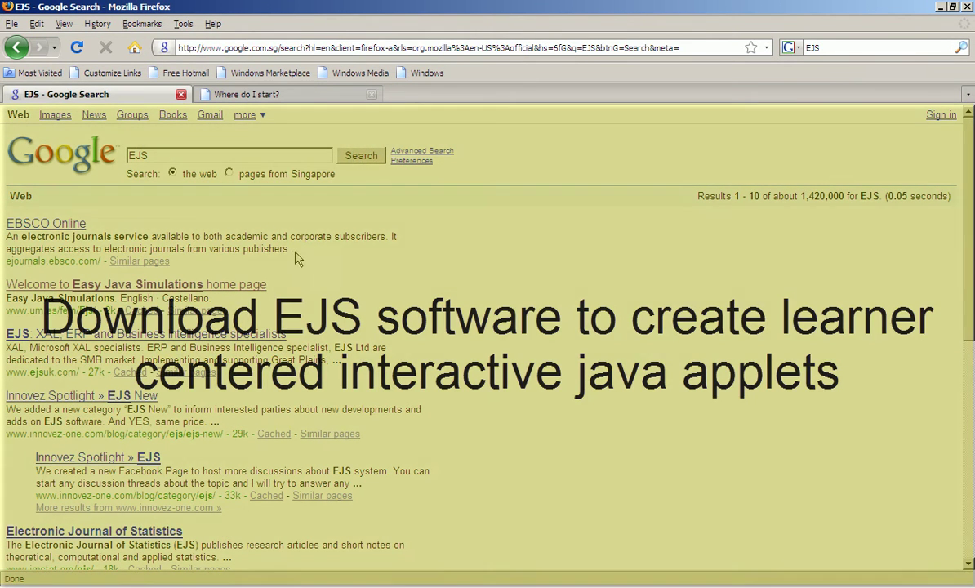
{"action": "key", "text": "ctrl+plus"}
{"action": "key", "text": "ctrl+plus"}
{"action": "key", "text": "ctrl+plus"}
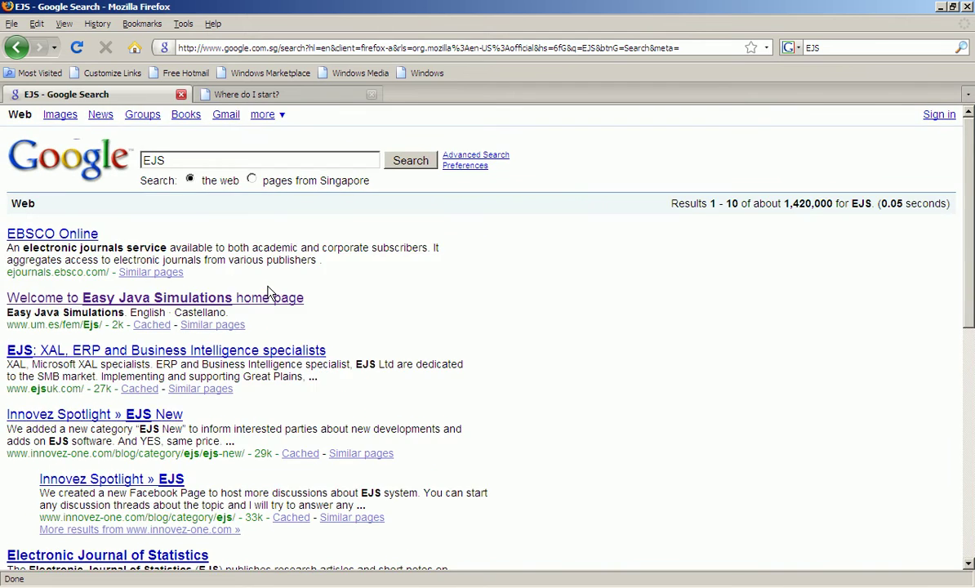
{"action": "key", "text": "ctrl+plus"}
{"action": "key", "text": "ctrl+plus"}
{"action": "key", "text": "ctrl+plus"}
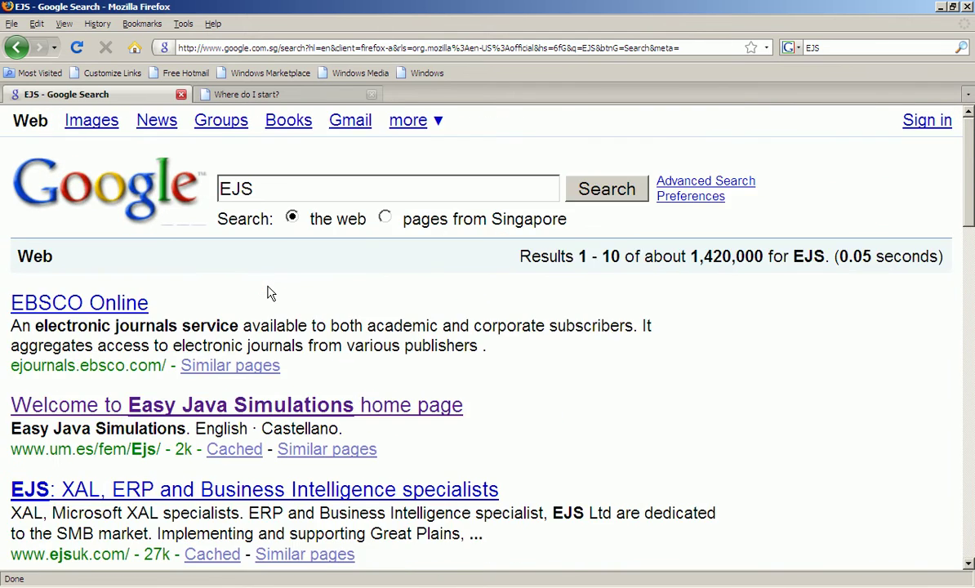
{"action": "key", "text": "ctrl+plus"}
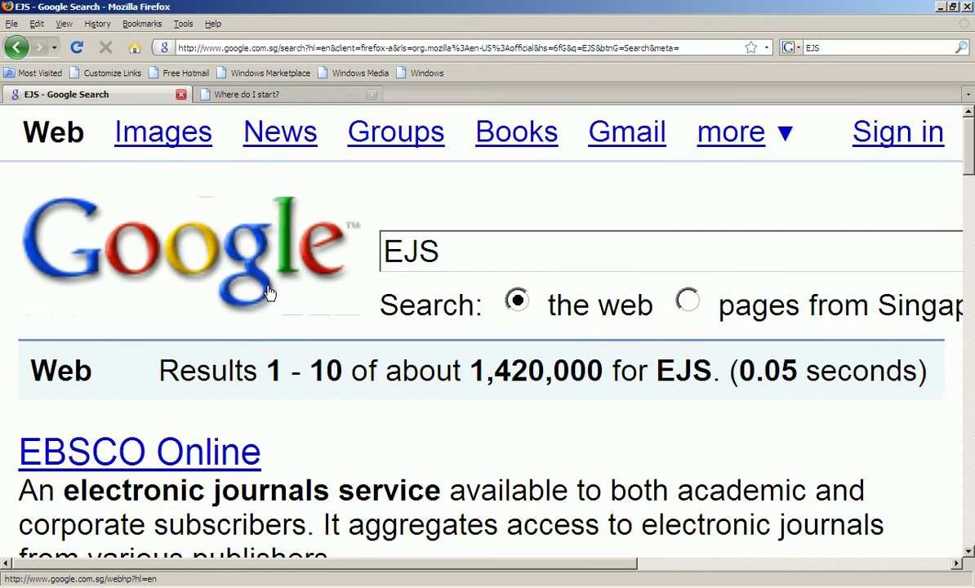
{"action": "key", "text": "ctrl+minus"}
{"action": "key", "text": "ctrl+minus"}
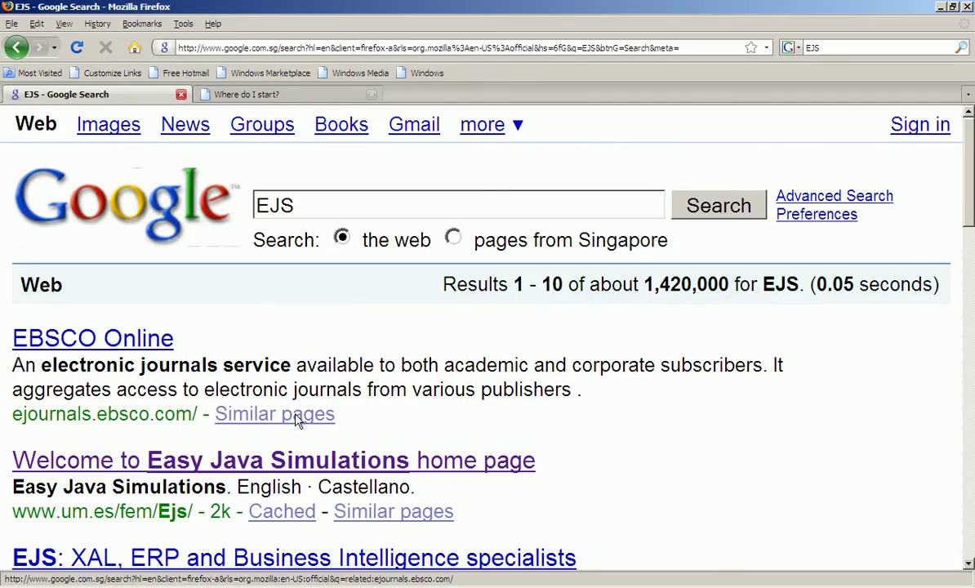
- Open the Easy Java Simulations home page and go to the English wiki's Download & Install page
{"action": "left_click", "coordinate": [329, 465]}
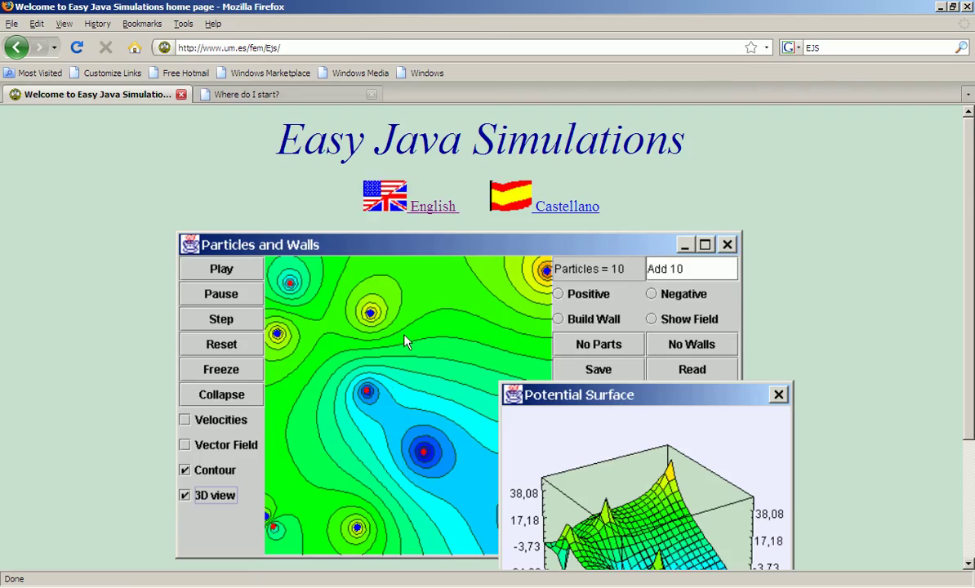
{"action": "key", "text": "ctrl+plus"}
{"action": "key", "text": "ctrl+plus"}
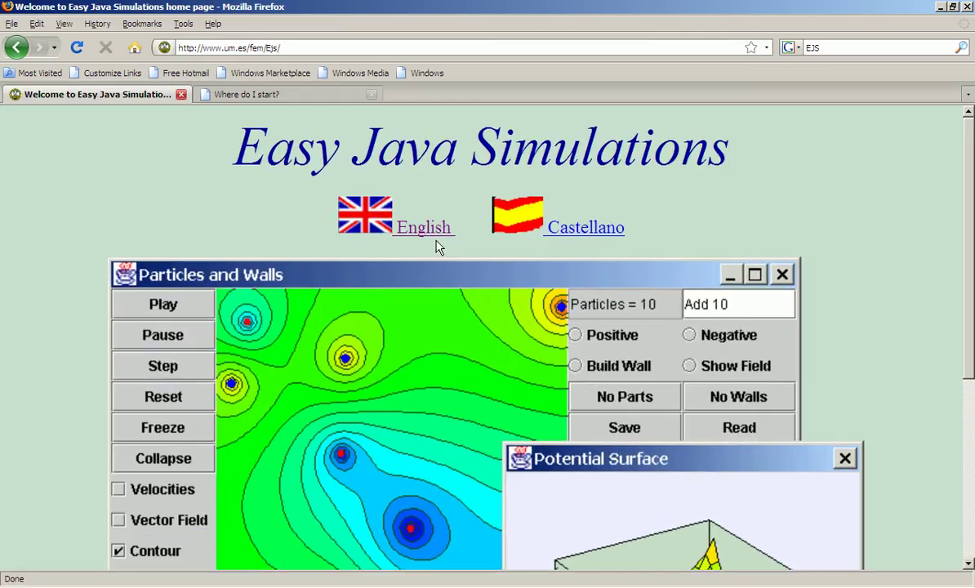
{"action": "left_click", "coordinate": [423, 231]}
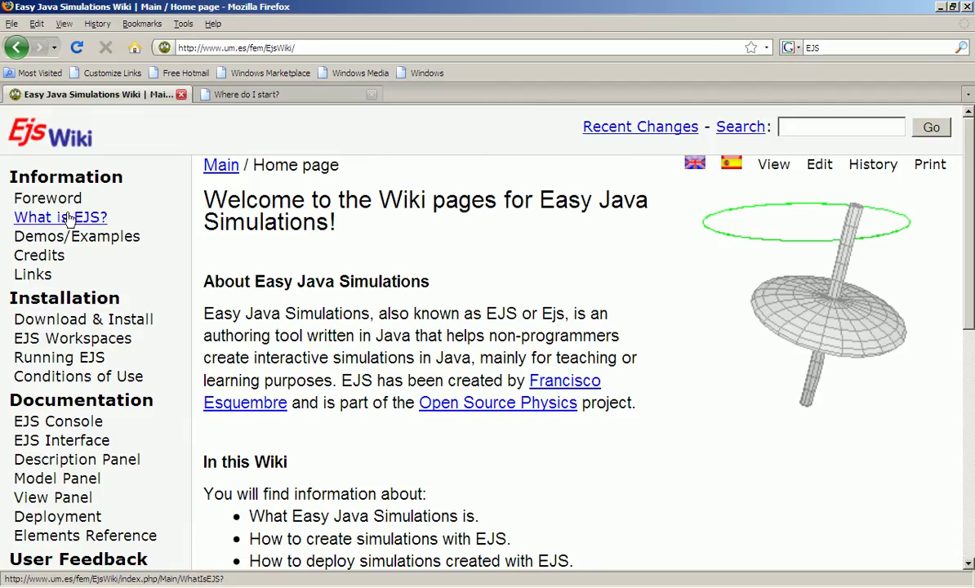
{"action": "left_click", "coordinate": [70, 219]}
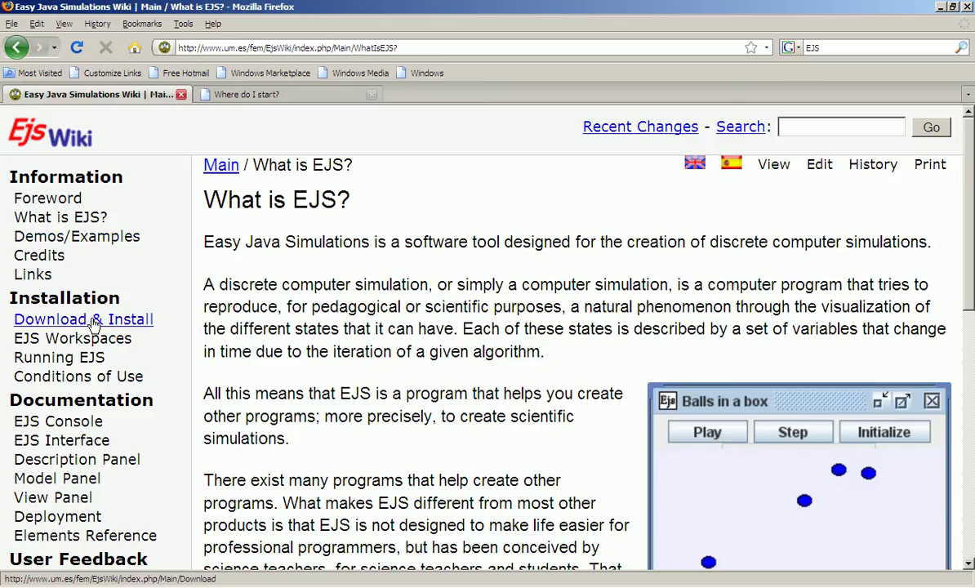
{"action": "left_click", "coordinate": [94, 322]}
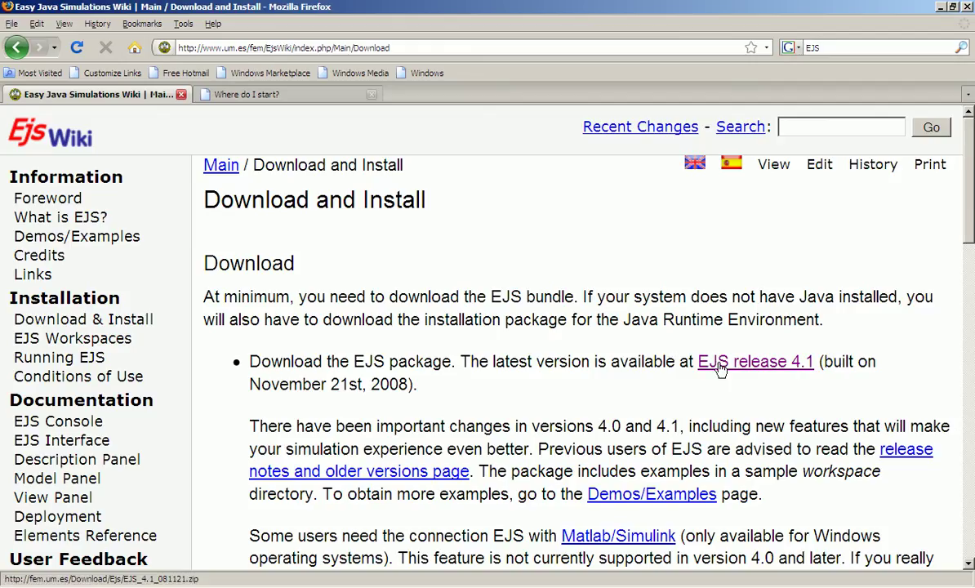
- Download the EJS release 4.1 package and dismiss the repeated save prompt for EJS_4.1_081121.zip
{"action": "left_click", "coordinate": [743, 364]}
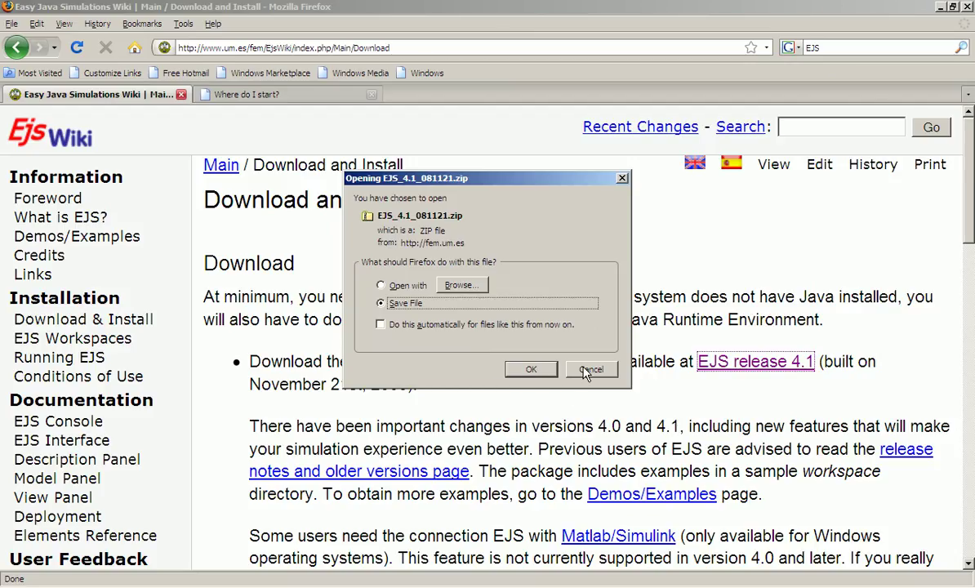
{"action": "left_click", "coordinate": [589, 370]}
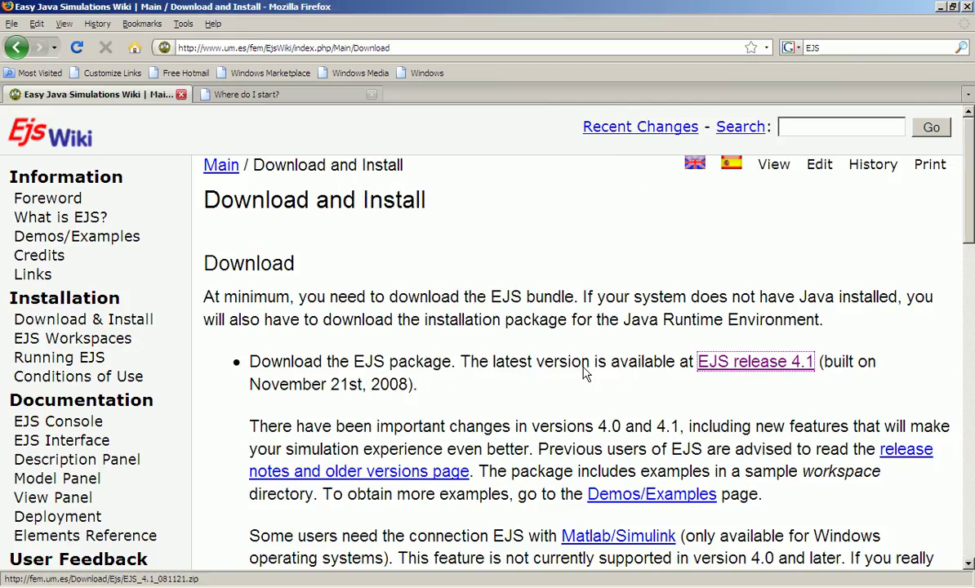
- Extract the EJS_4.1_081121.zip archive to the desktop and open its EJS_4.1 folder
{"action": "left_click", "coordinate": [943, 6]}
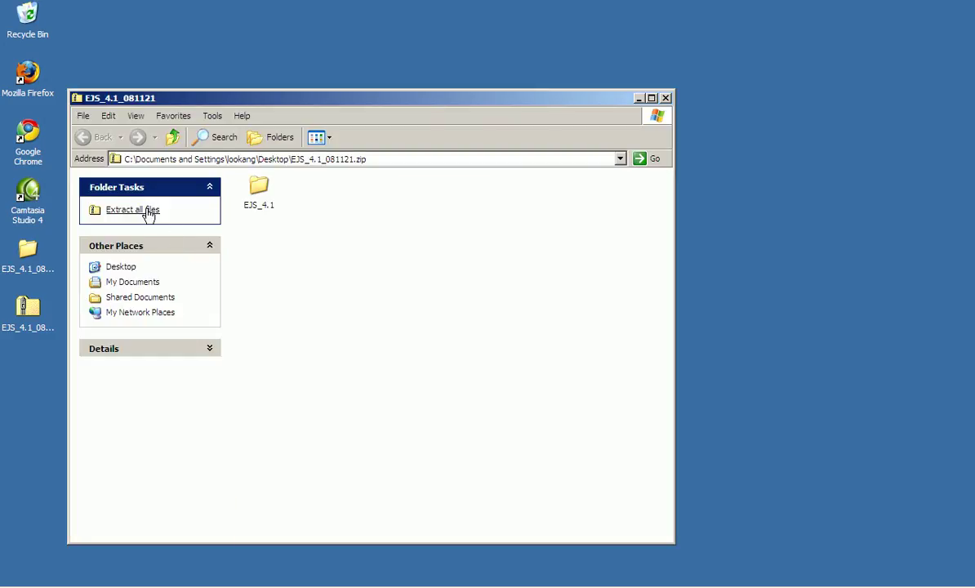
{"action": "left_click", "coordinate": [149, 211]}
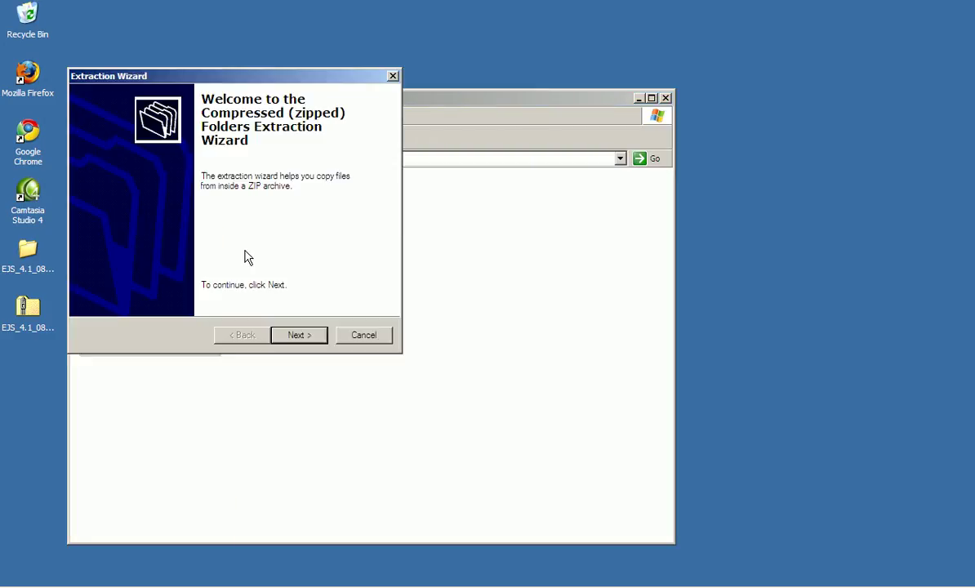
{"action": "left_click", "coordinate": [296, 340]}
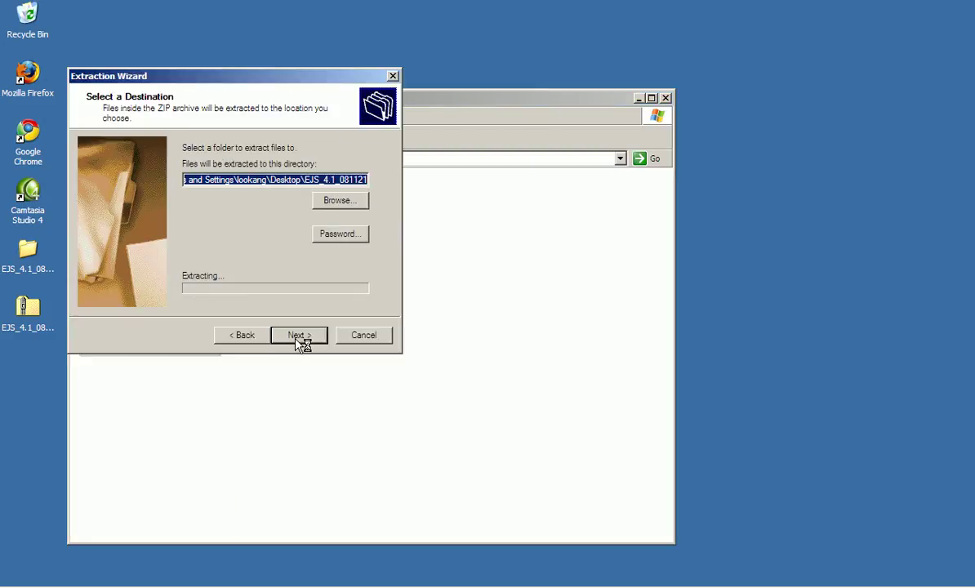
{"action": "left_click", "coordinate": [393, 76]}
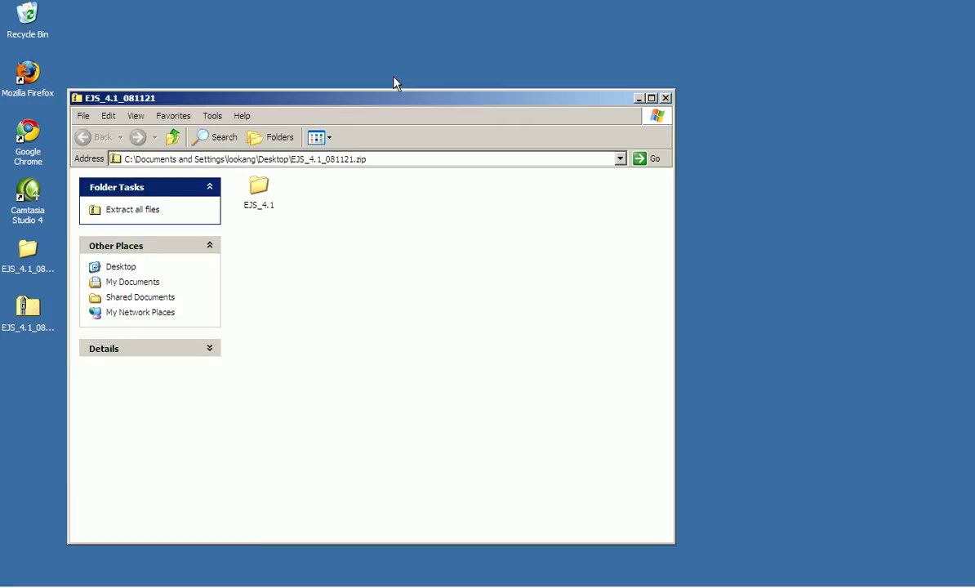
{"action": "left_click", "coordinate": [665, 98]}
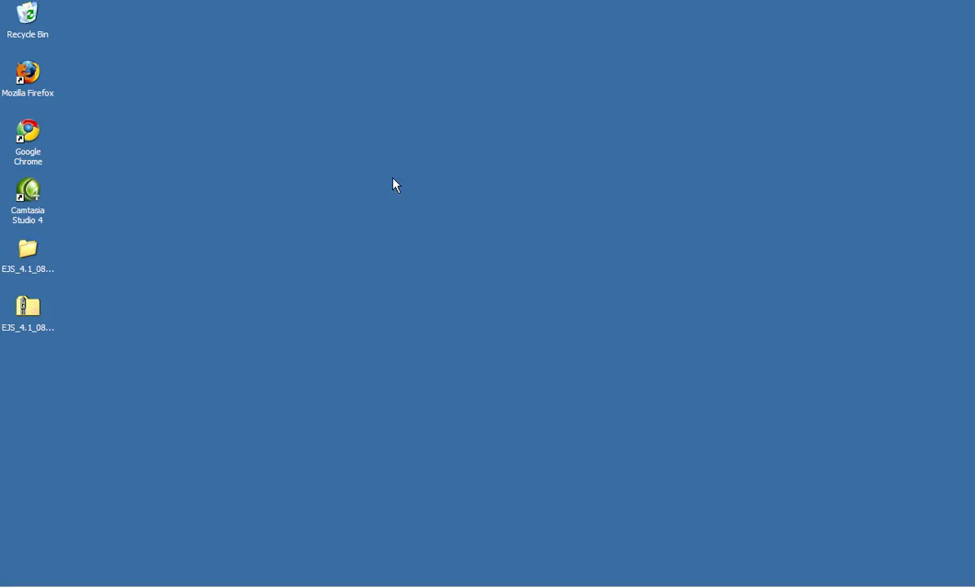
{"action": "double_click", "coordinate": [30, 255]}
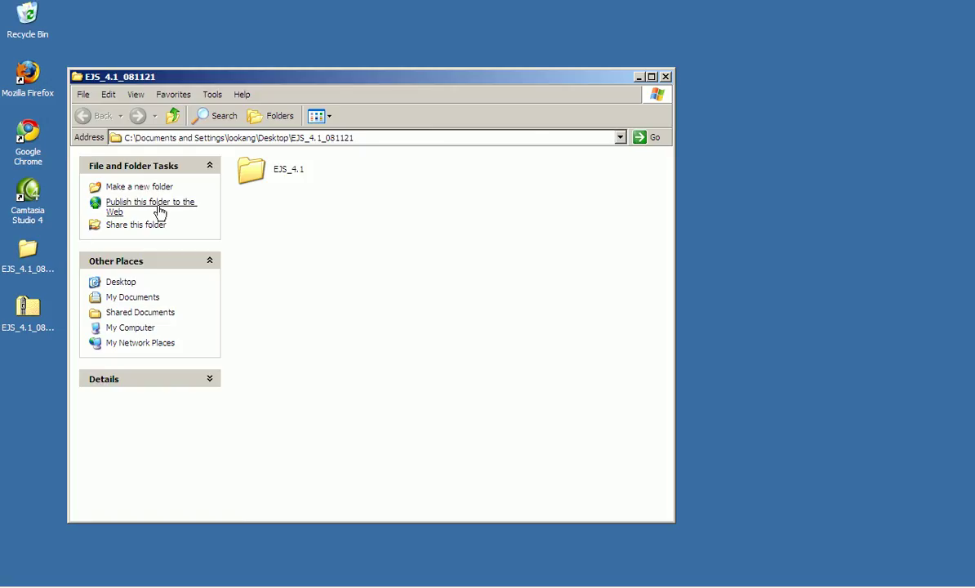
{"action": "double_click", "coordinate": [280, 174]}
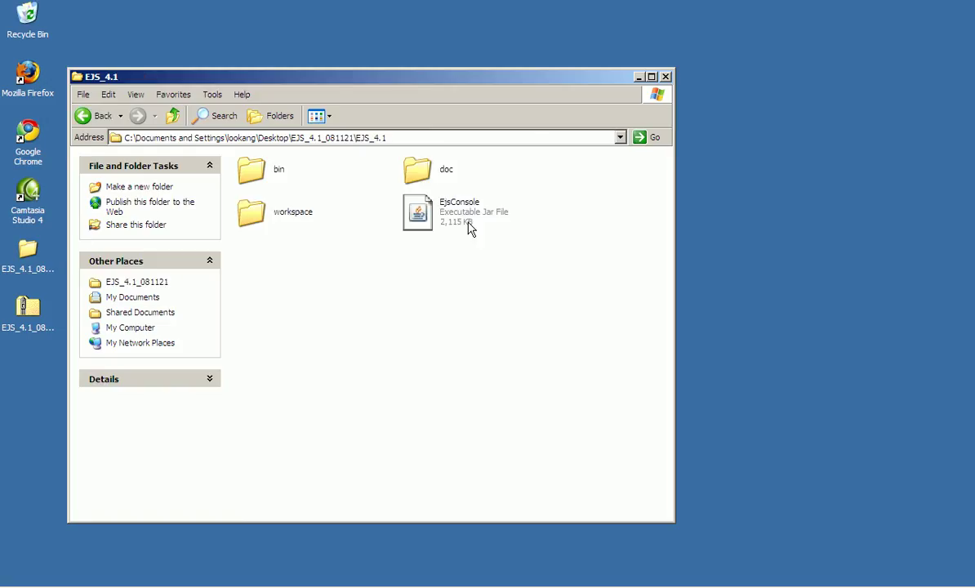
- Launch EjsConsole.jar from the EJS_4.1 folder to start the EJS console and editor
{"action": "left_click", "coordinate": [447, 209]}
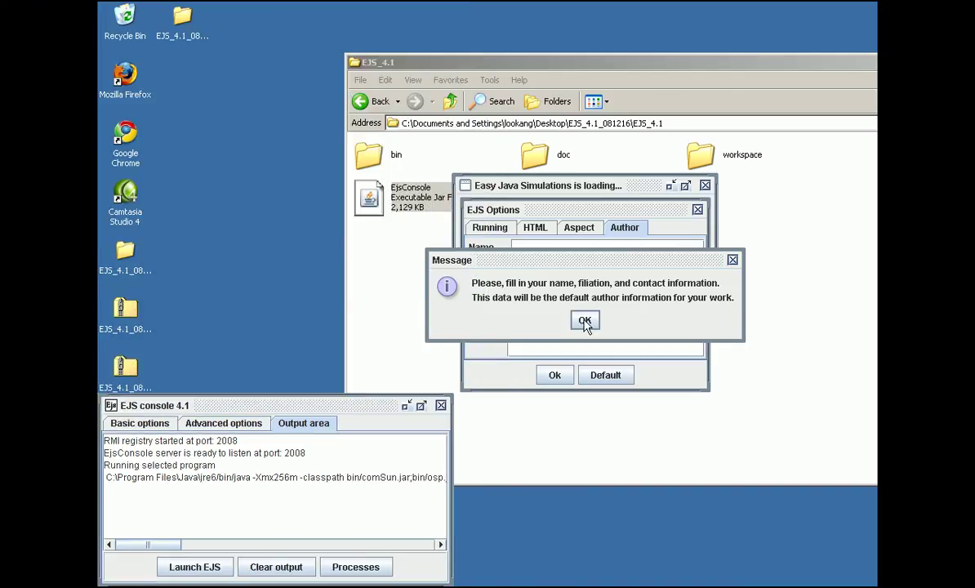
- Enter the author's name and e-mail contact as default author information on the Author tab
{"action": "left_click", "coordinate": [584, 320]}
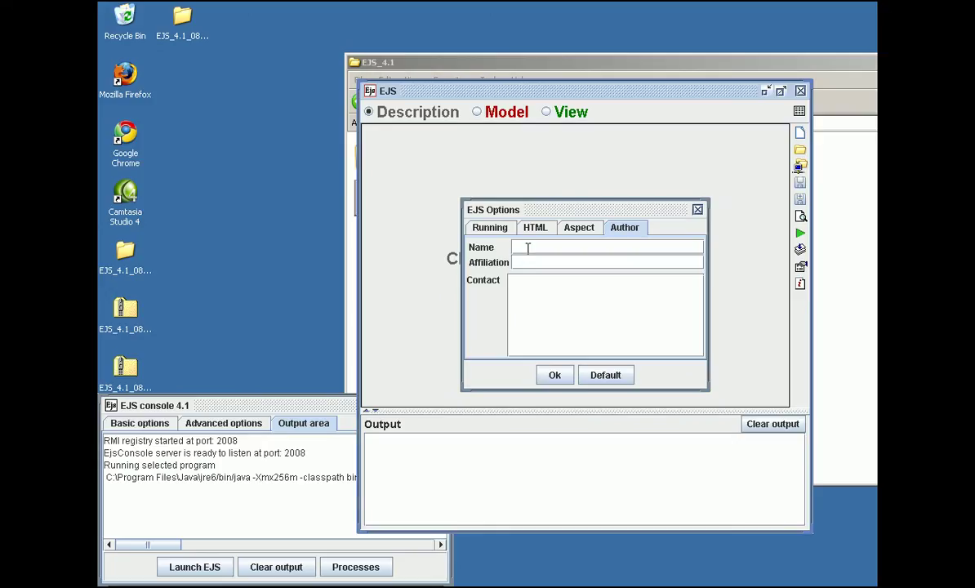
{"action": "left_click", "coordinate": [527, 247]}
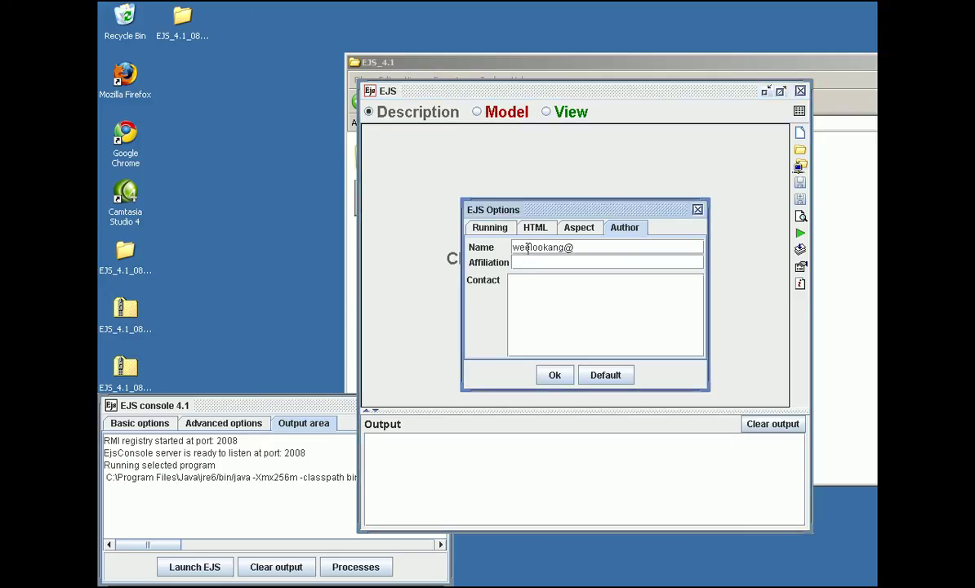
{"action": "key", "text": "BackSpace"}
{"action": "double_click", "coordinate": [527, 248]}
{"action": "key", "text": "ctrl+c"}
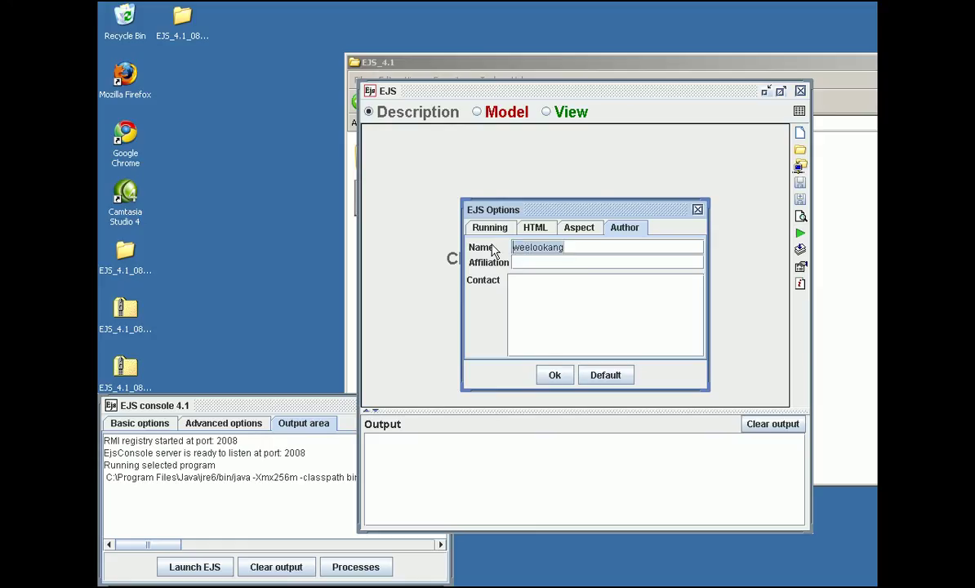
{"action": "left_click", "coordinate": [535, 283]}
{"action": "key", "text": "ctrl+v"}
{"action": "type", "text": "@"}
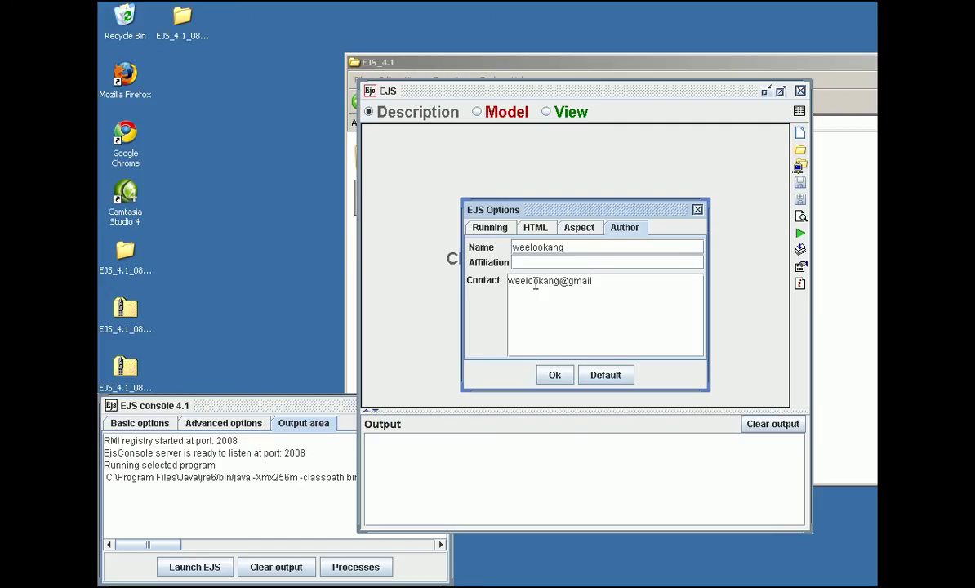
{"action": "type", "text": "gmail.com"}
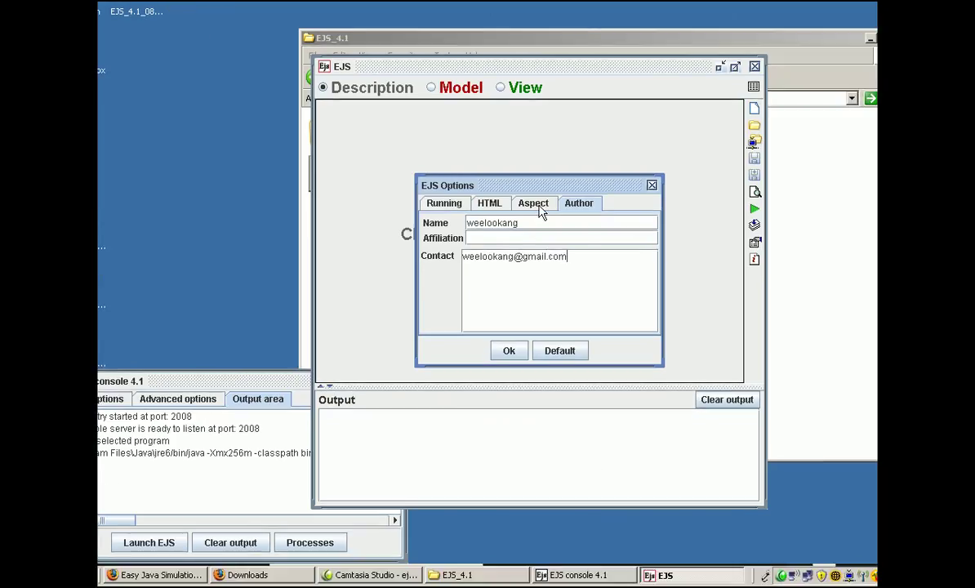
- Review the Aspect, HTML and Running option tabs, then save the options
{"action": "left_click", "coordinate": [581, 229]}
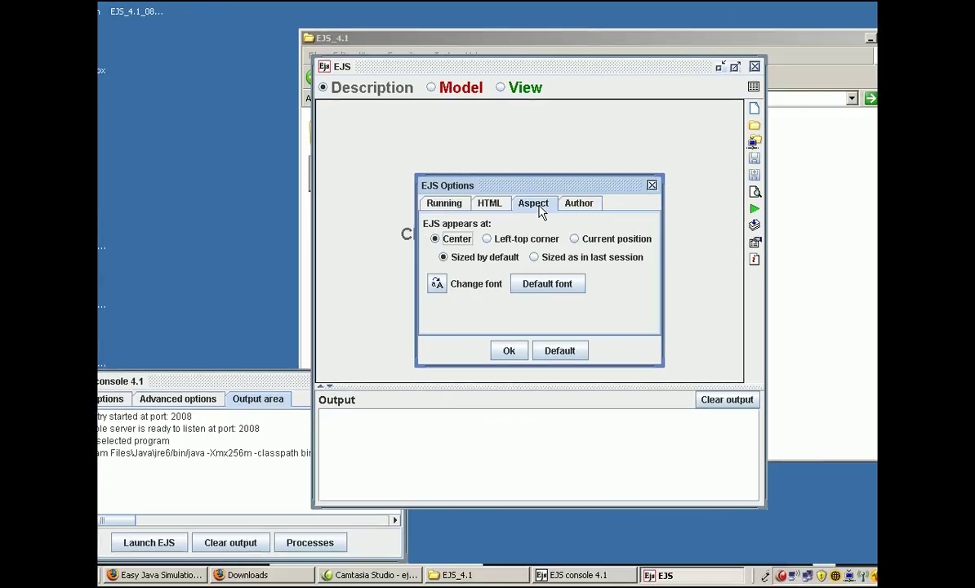
{"action": "left_click", "coordinate": [490, 204]}
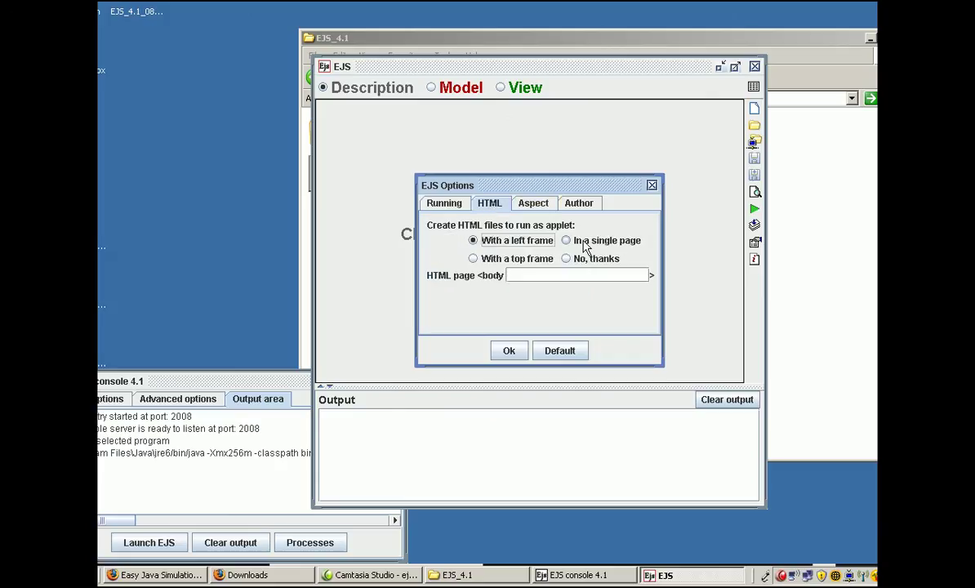
{"action": "left_click", "coordinate": [431, 204]}
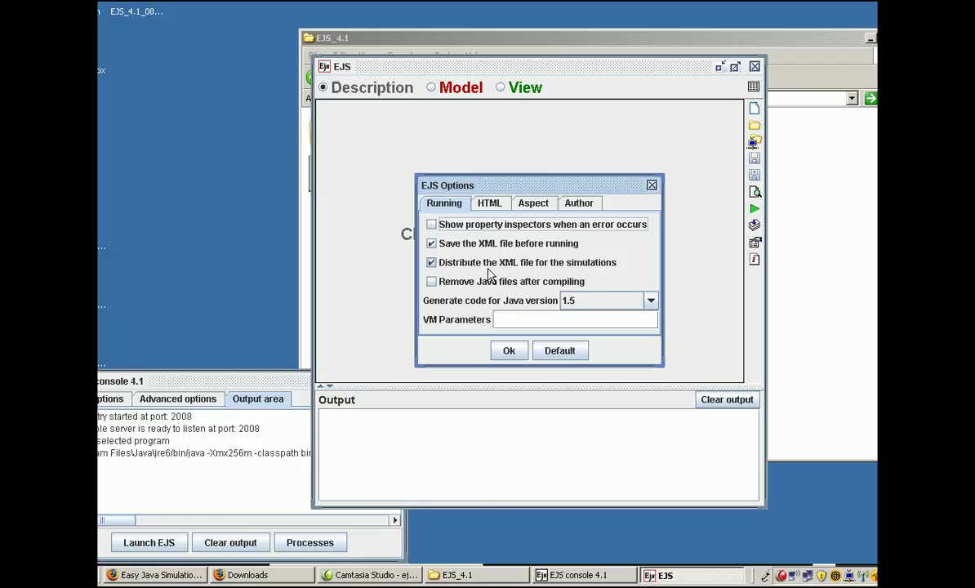
{"action": "left_click", "coordinate": [510, 351]}
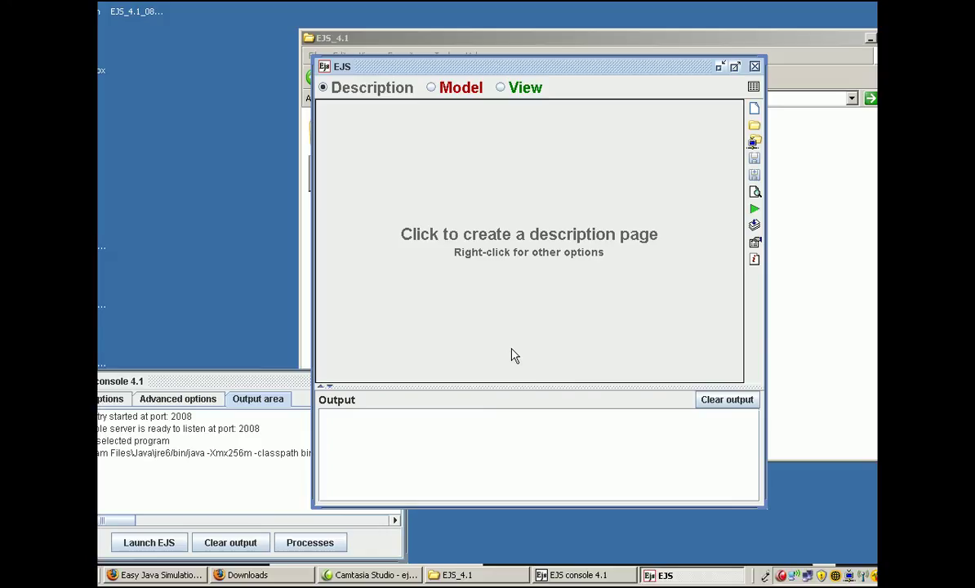
- Check the console's Advanced and Basic settings and browse for a new workspace location
{"action": "left_click", "coordinate": [184, 402]}
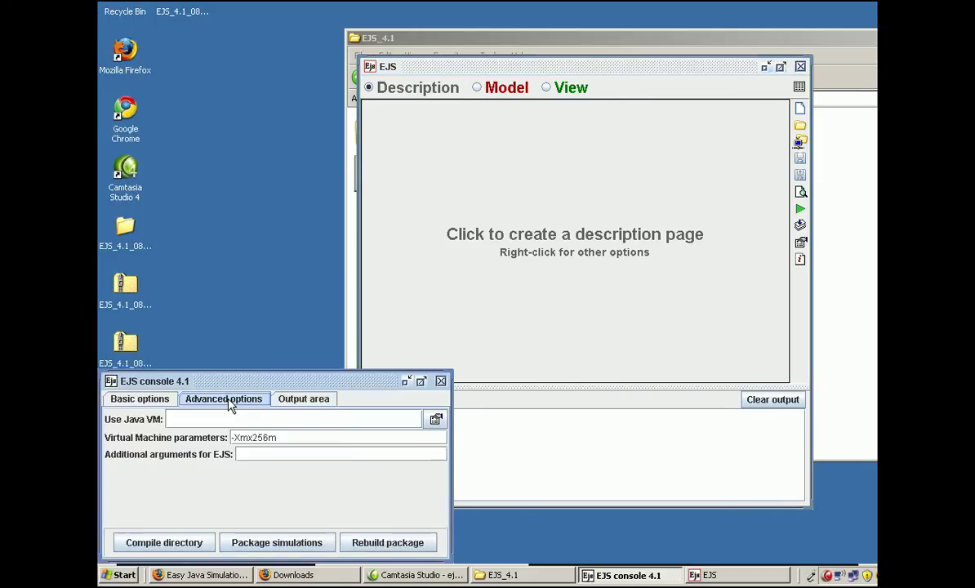
{"action": "left_click", "coordinate": [139, 400]}
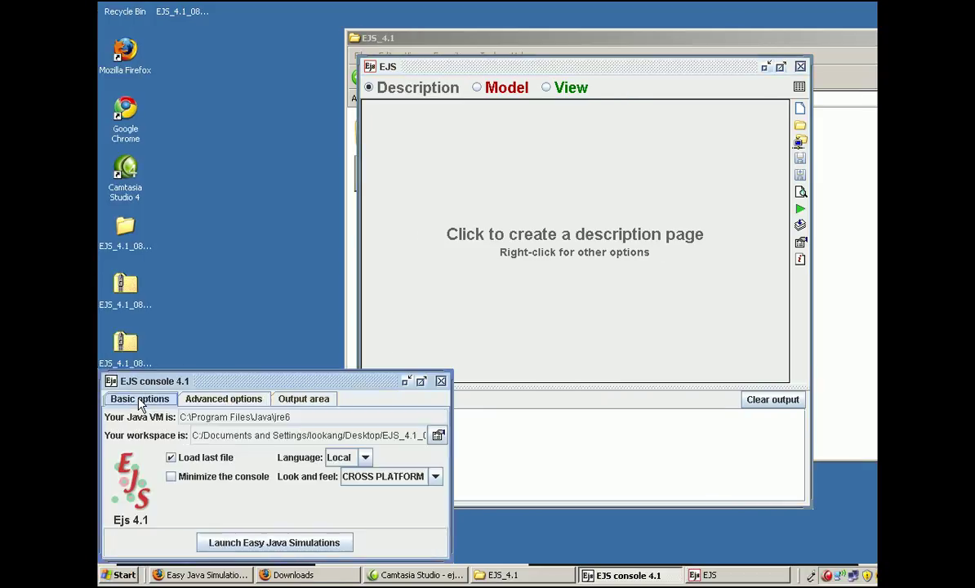
{"action": "left_click", "coordinate": [439, 437]}
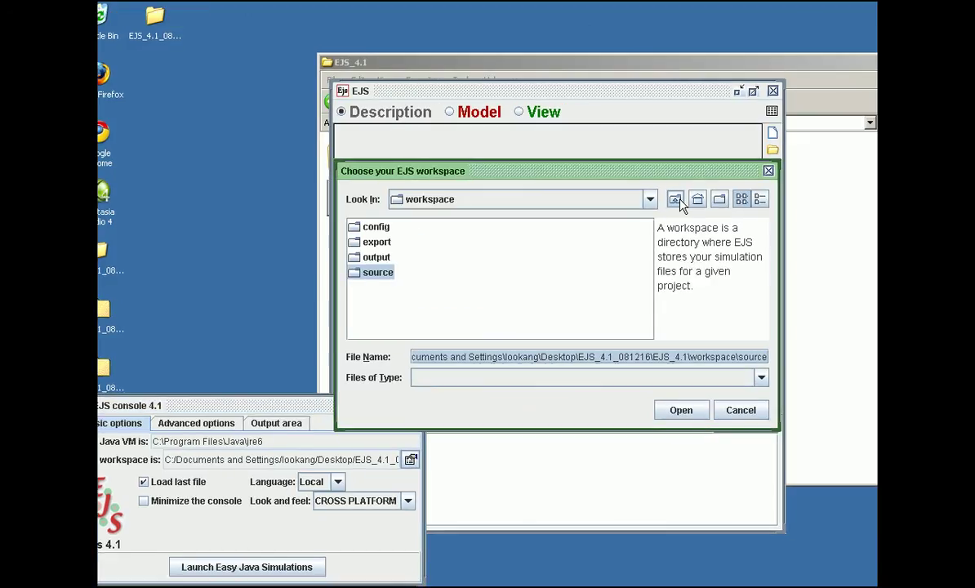
{"action": "left_click", "coordinate": [707, 179]}
{"action": "left_click", "coordinate": [707, 178]}
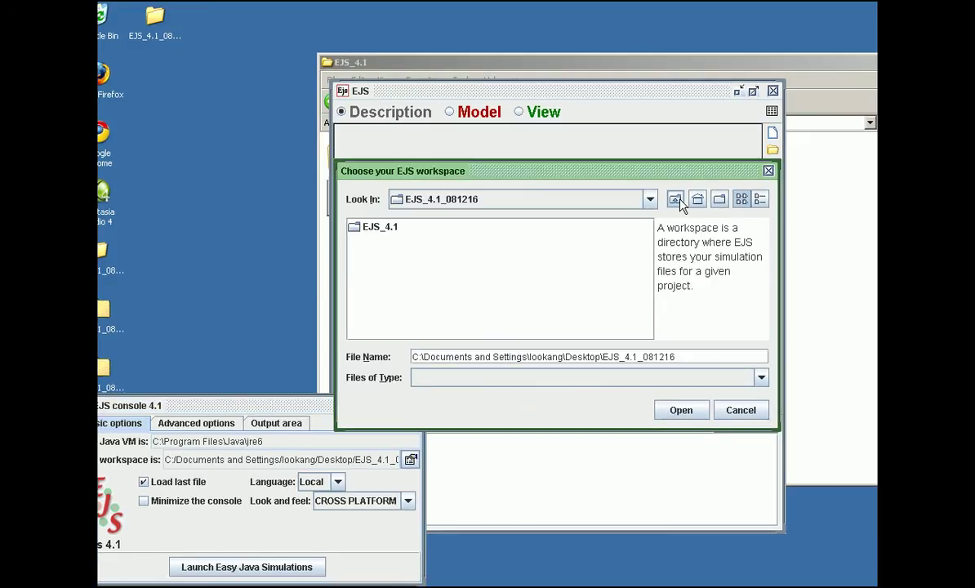
{"action": "left_click", "coordinate": [649, 200]}
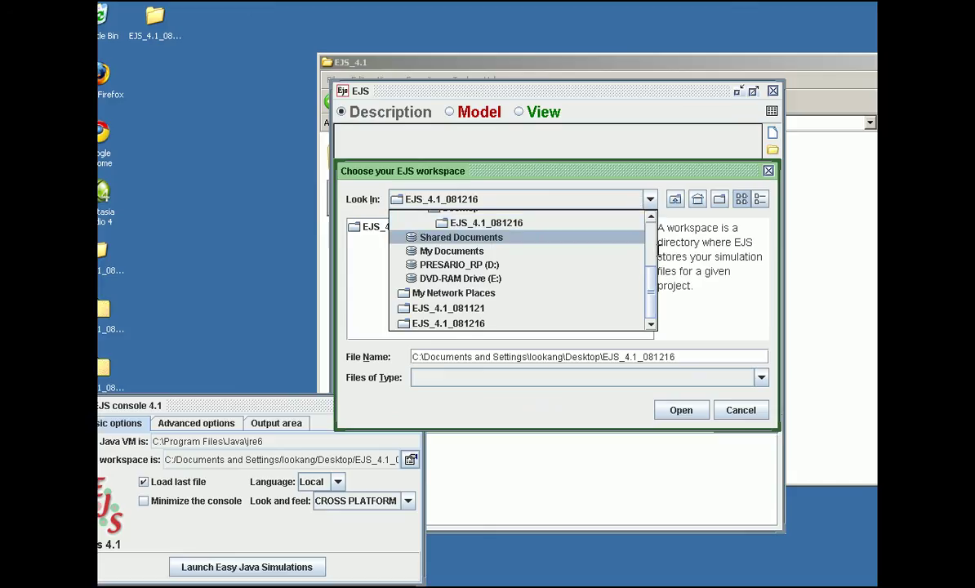
{"action": "scroll", "coordinate": [606, 274], "scroll_direction": "up", "scroll_amount": 5}
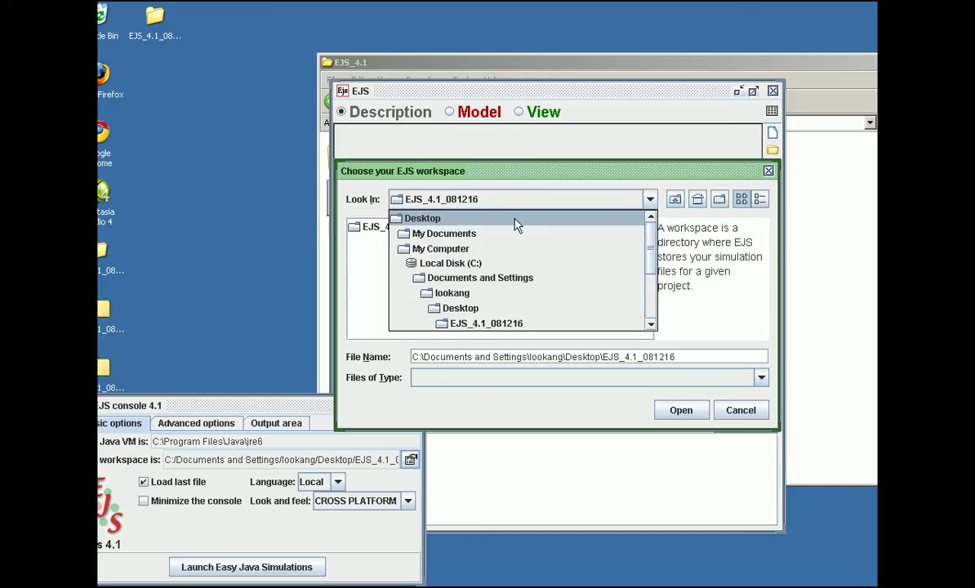
{"action": "left_click", "coordinate": [514, 218]}
- Select EJS_4.1_081216\EJS_4.1\workspace as the workspace and acknowledge the restart warning
{"action": "double_click", "coordinate": [403, 287]}
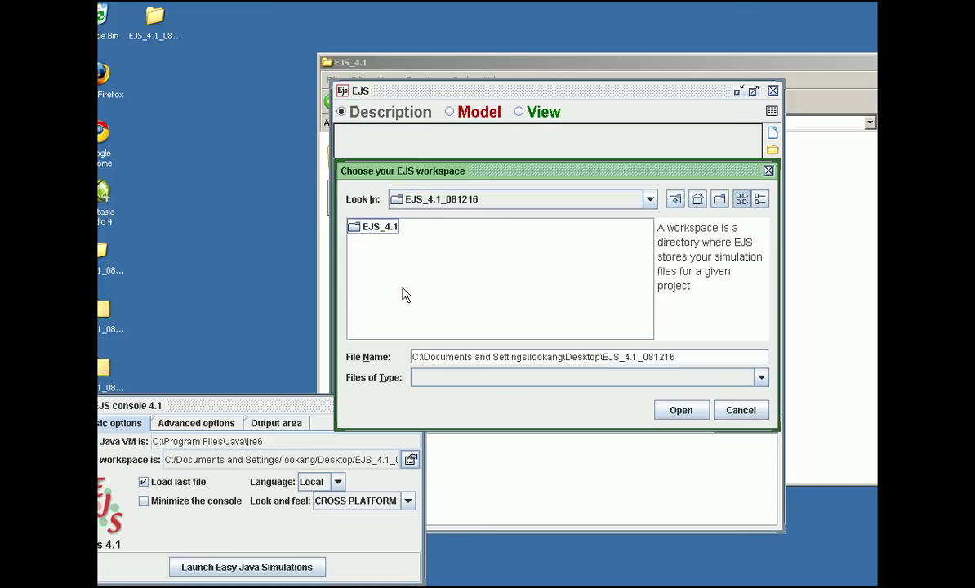
{"action": "double_click", "coordinate": [376, 226]}
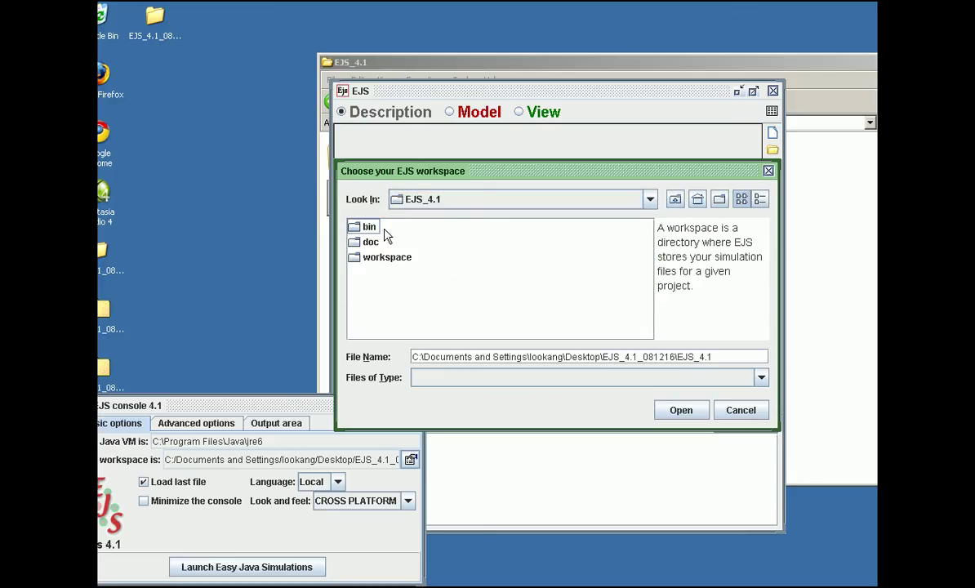
{"action": "left_click", "coordinate": [385, 259]}
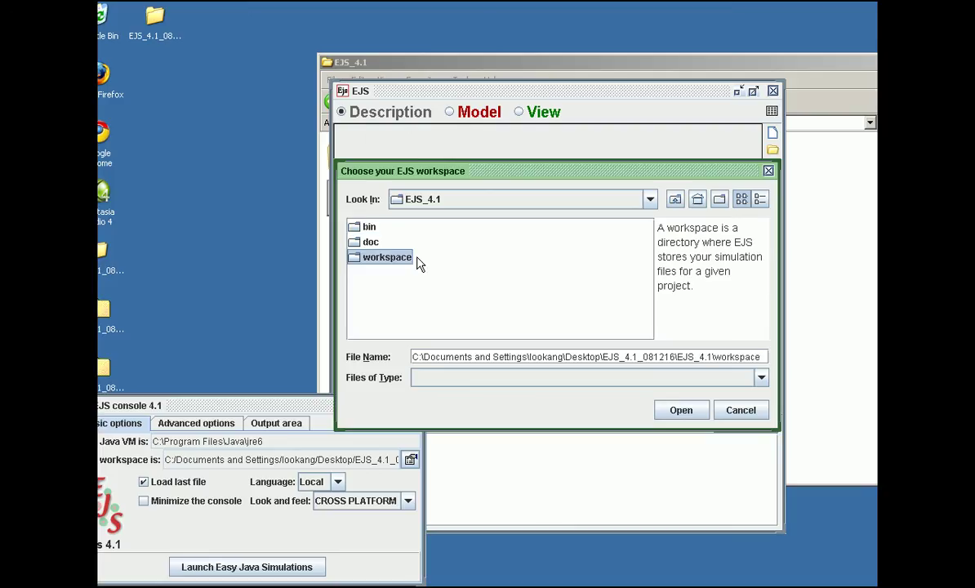
{"action": "left_click", "coordinate": [674, 413]}
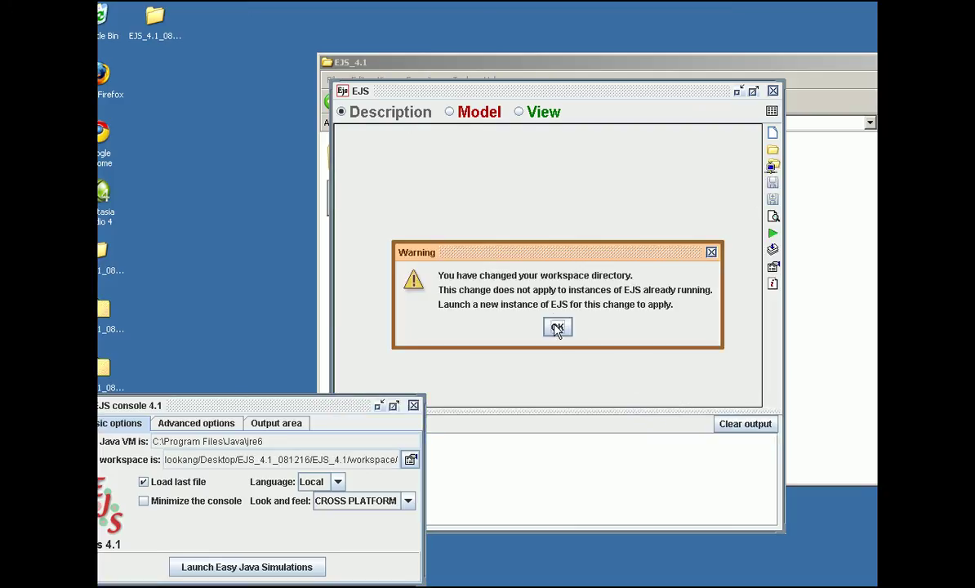
{"action": "left_click", "coordinate": [557, 327]}
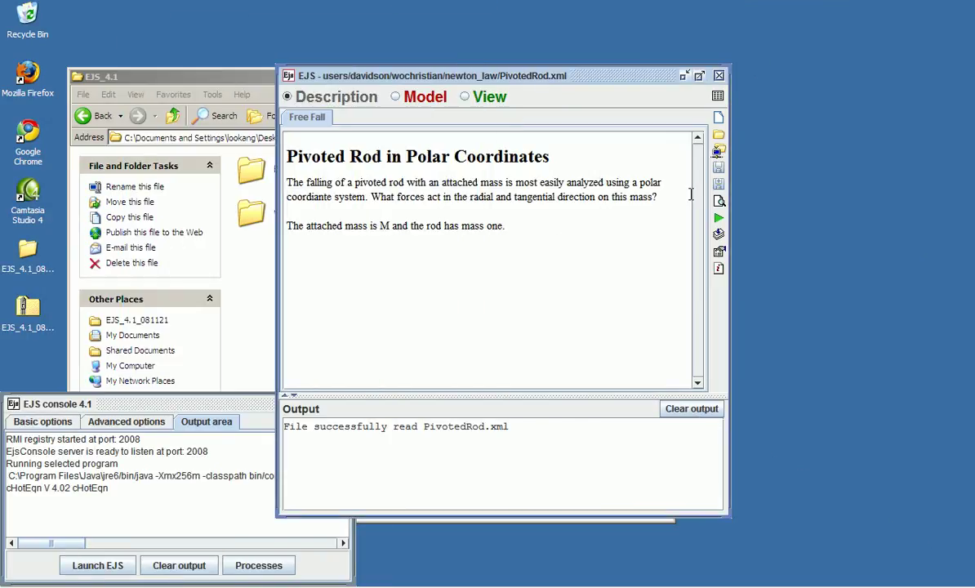
- Open a different file without saving PivotedRod changes, moving up out of the source folder
{"action": "left_click", "coordinate": [719, 137]}
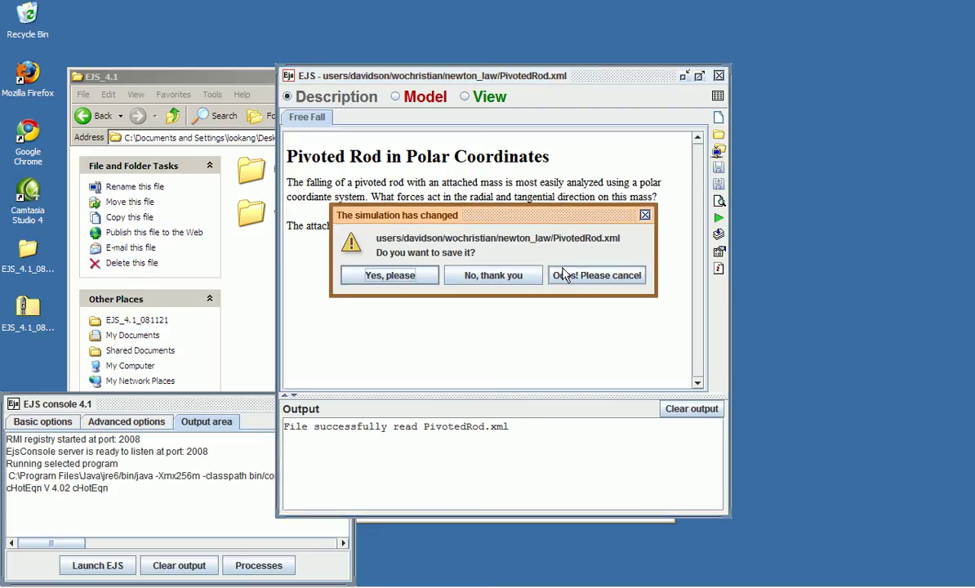
{"action": "left_click", "coordinate": [493, 275]}
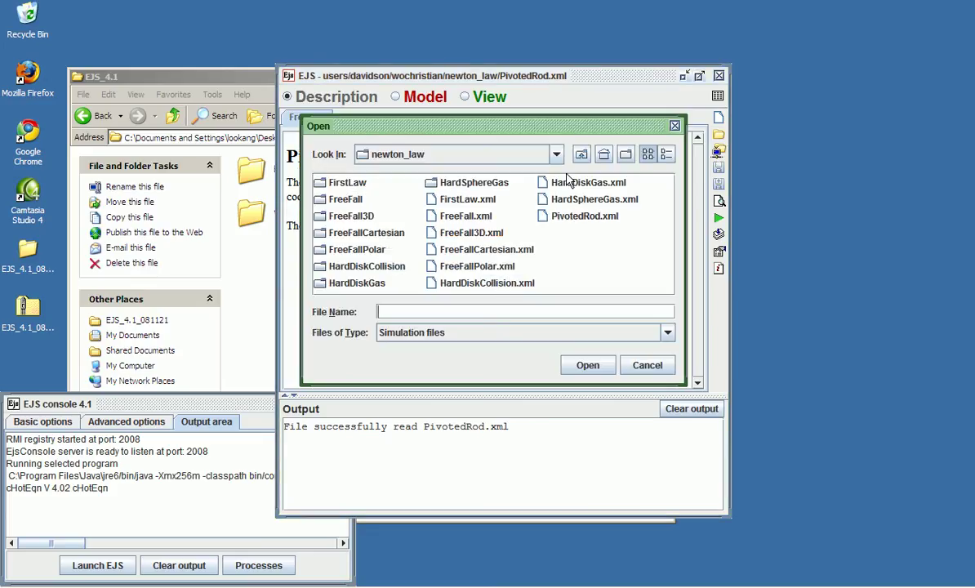
{"action": "left_click", "coordinate": [582, 154]}
{"action": "left_click", "coordinate": [582, 154]}
{"action": "left_click", "coordinate": [582, 154]}
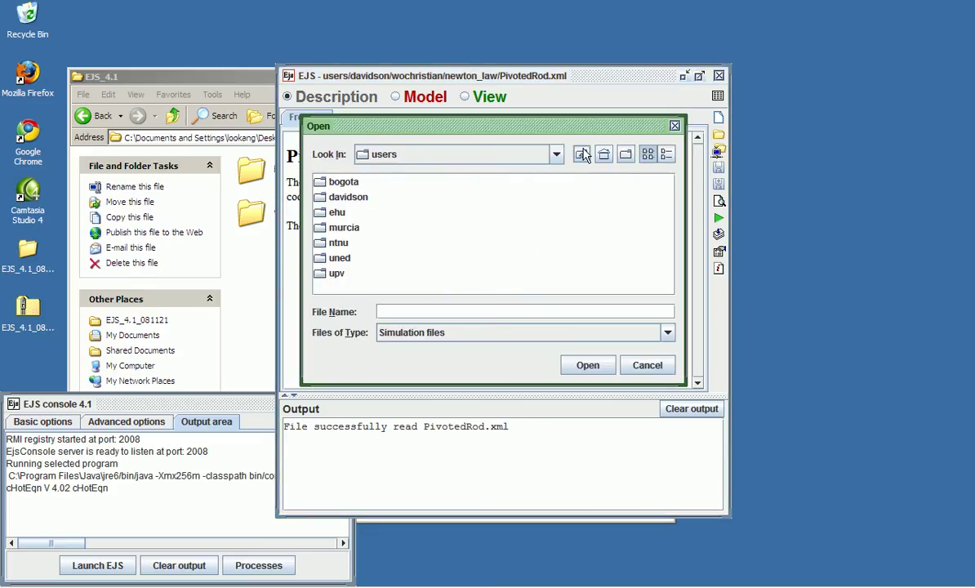
{"action": "left_click", "coordinate": [582, 154]}
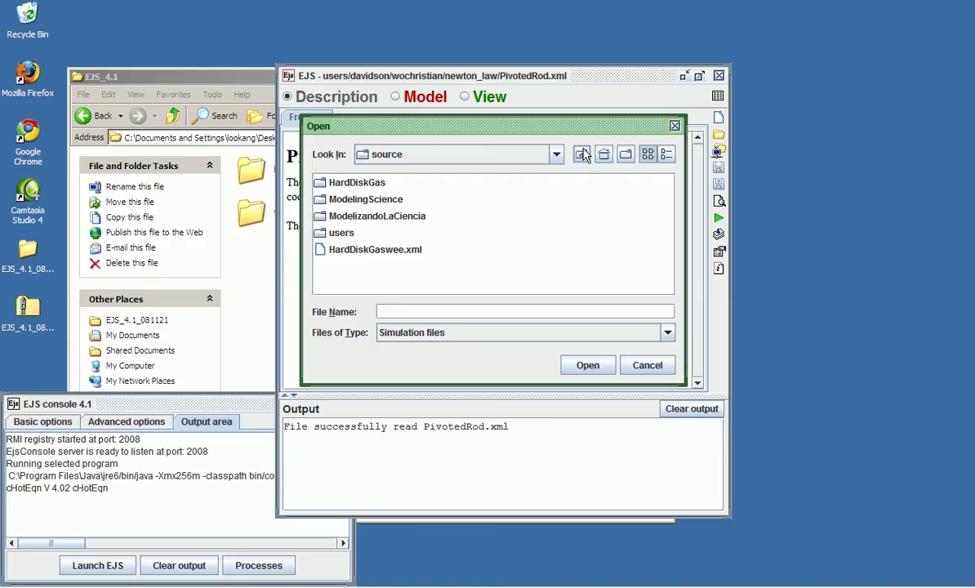
{"action": "left_click", "coordinate": [582, 154]}
{"action": "left_click", "coordinate": [581, 154]}
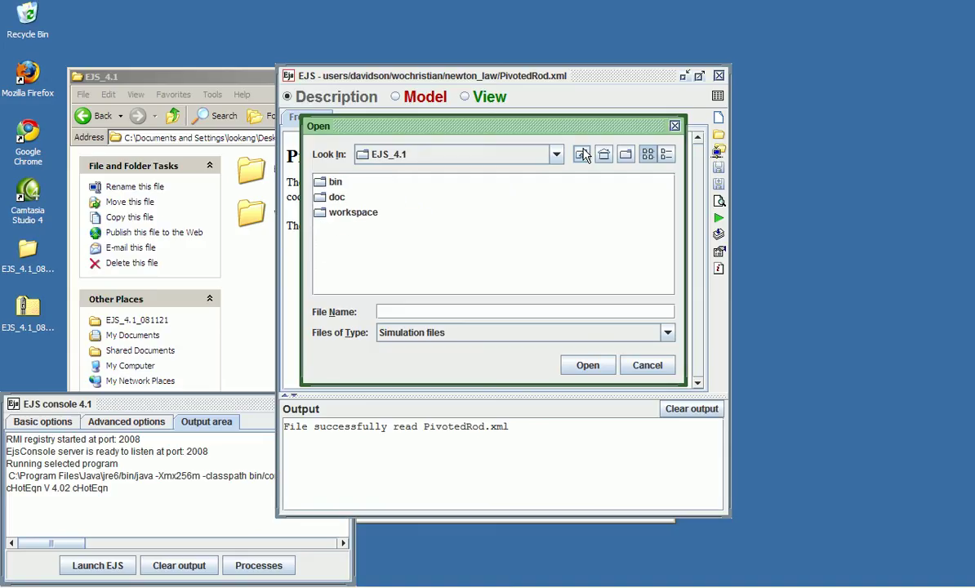
- Navigate to workspace > source > users > ntnu > fkh and select DoublePendulum.xml
{"action": "double_click", "coordinate": [358, 214]}
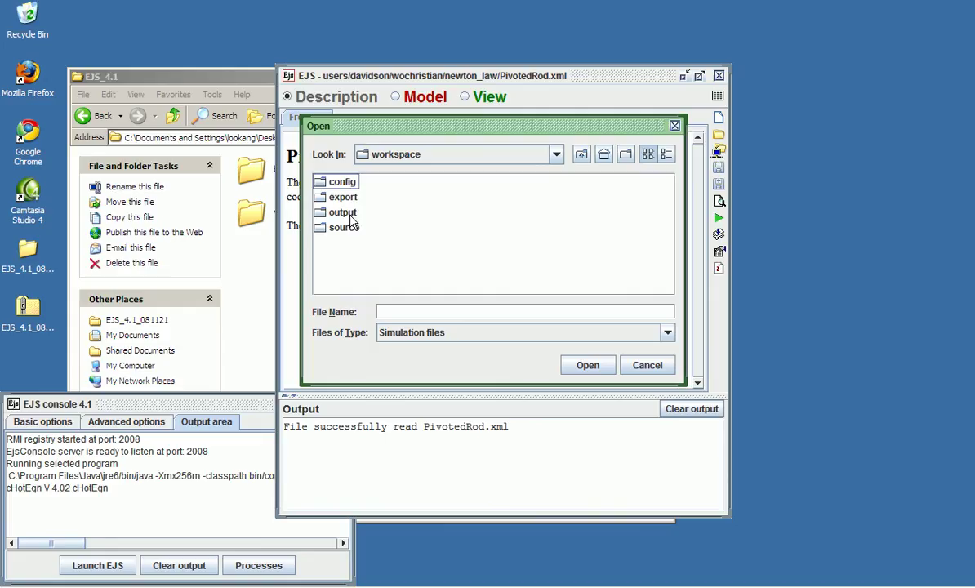
{"action": "left_click", "coordinate": [345, 228]}
{"action": "double_click", "coordinate": [346, 232]}
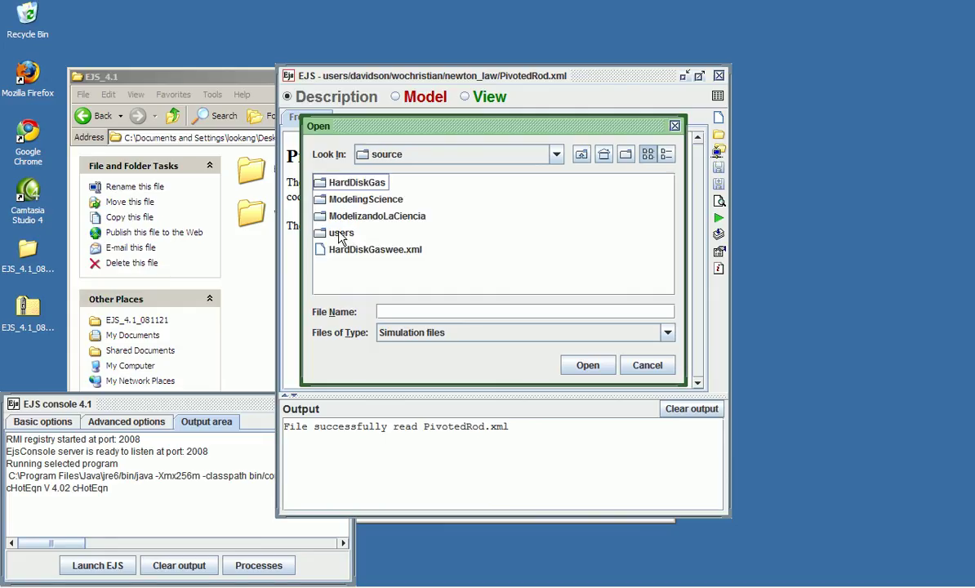
{"action": "left_click", "coordinate": [342, 236]}
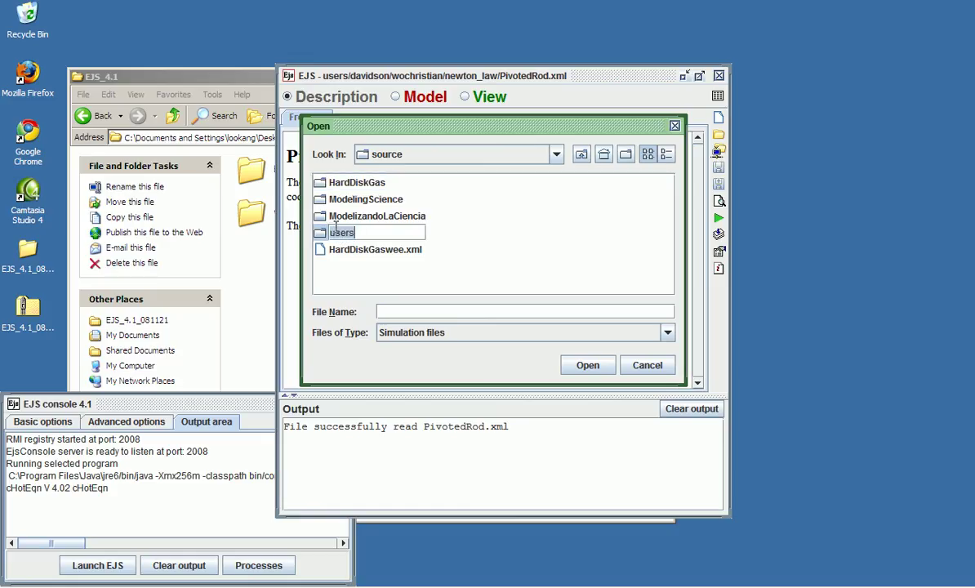
{"action": "double_click", "coordinate": [321, 232]}
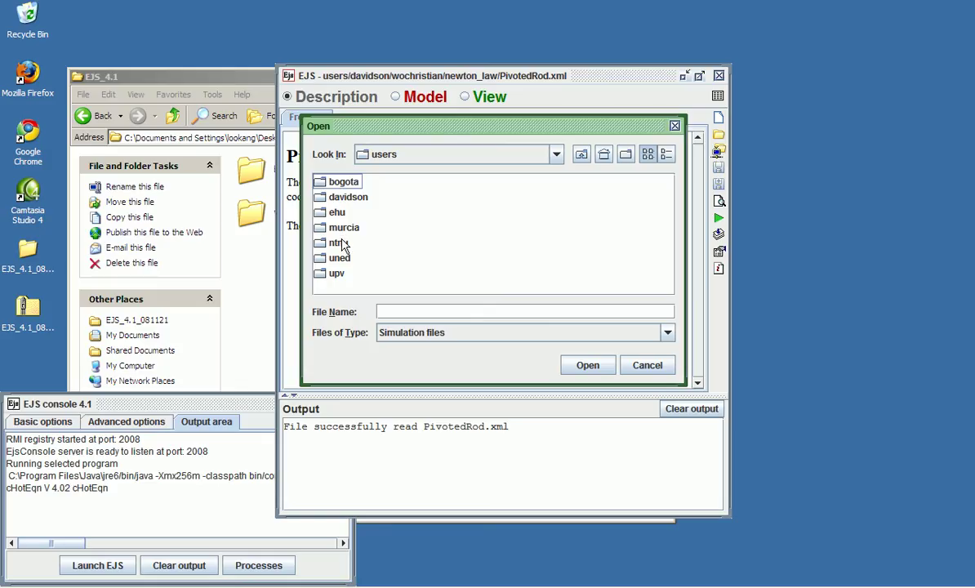
{"action": "double_click", "coordinate": [342, 245]}
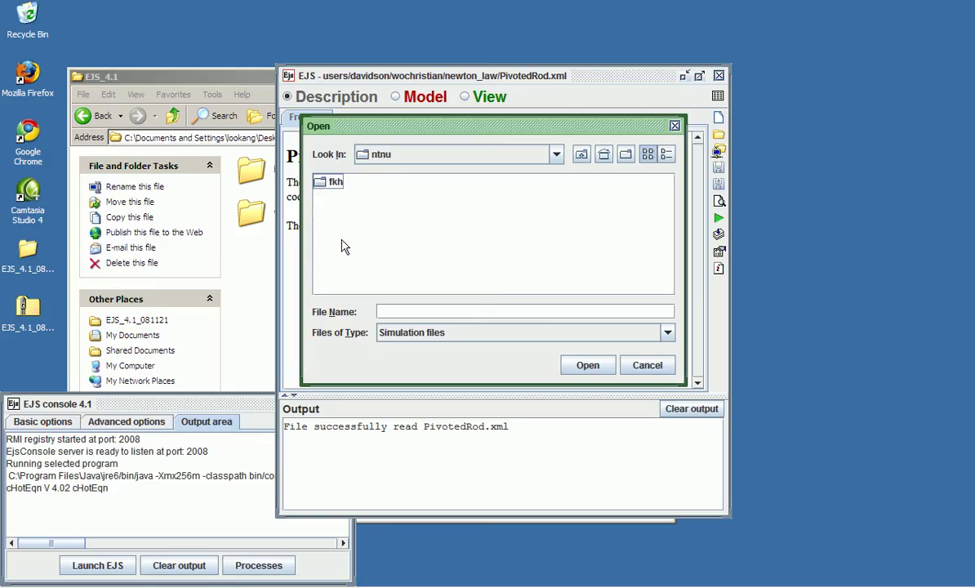
{"action": "double_click", "coordinate": [333, 185]}
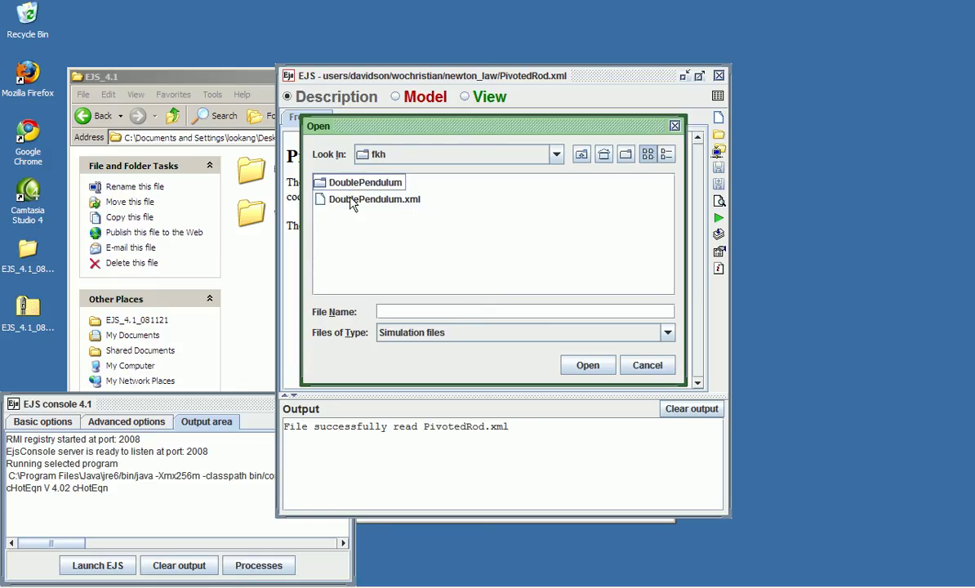
{"action": "left_click", "coordinate": [351, 203]}
- Open DoublePendulum.xml, run and play the simulation maximized, then restore its window
{"action": "left_click", "coordinate": [583, 364]}
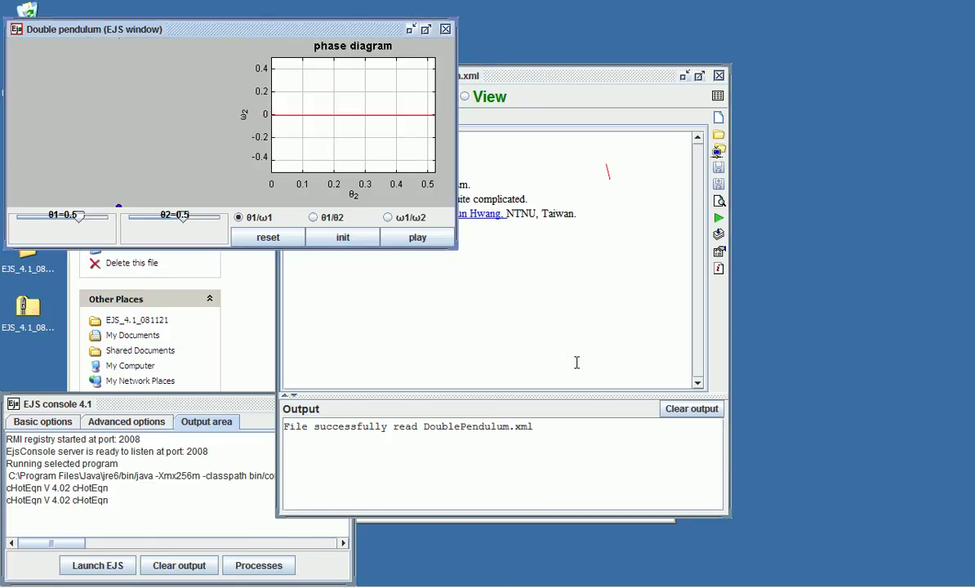
{"action": "left_click", "coordinate": [718, 222]}
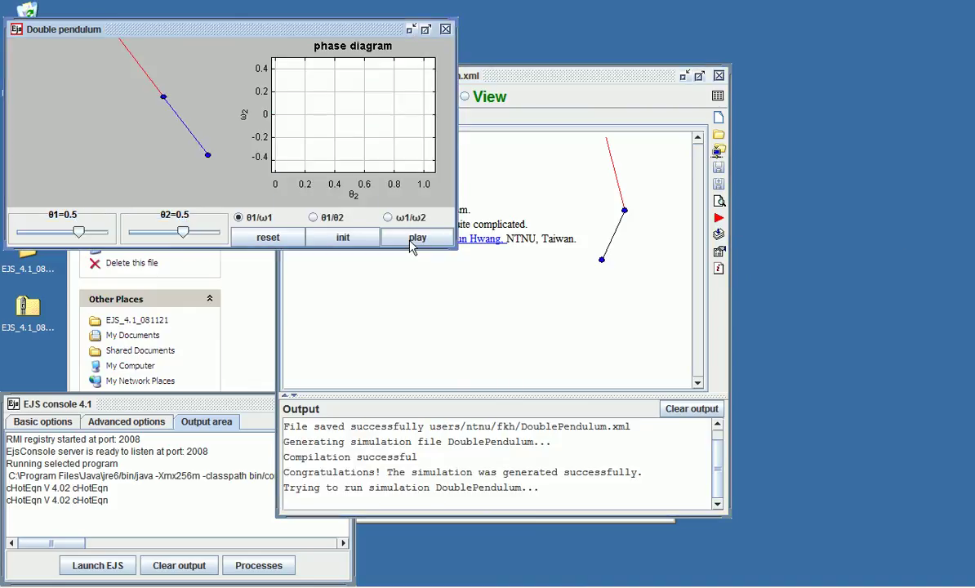
{"action": "left_click", "coordinate": [414, 240]}
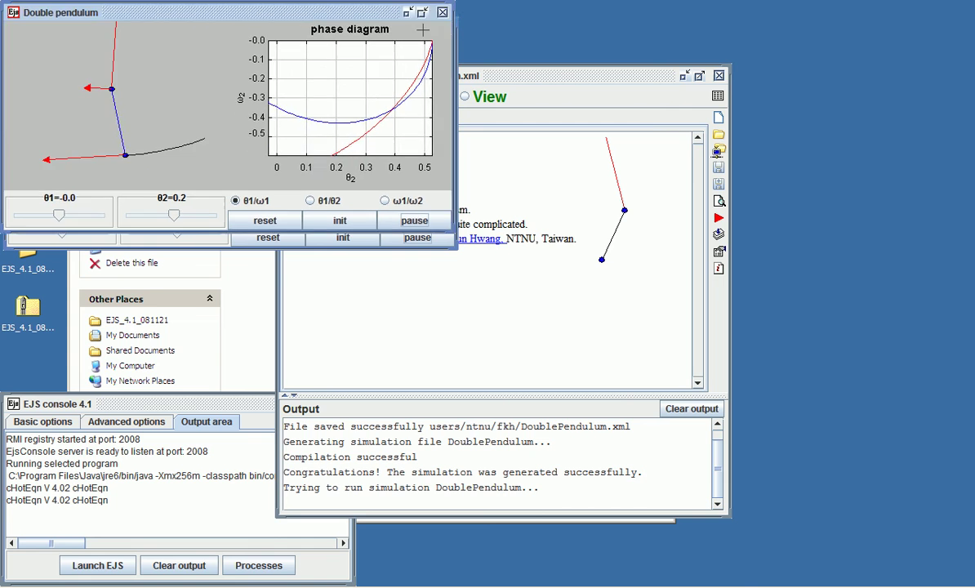
{"action": "left_click", "coordinate": [422, 13]}
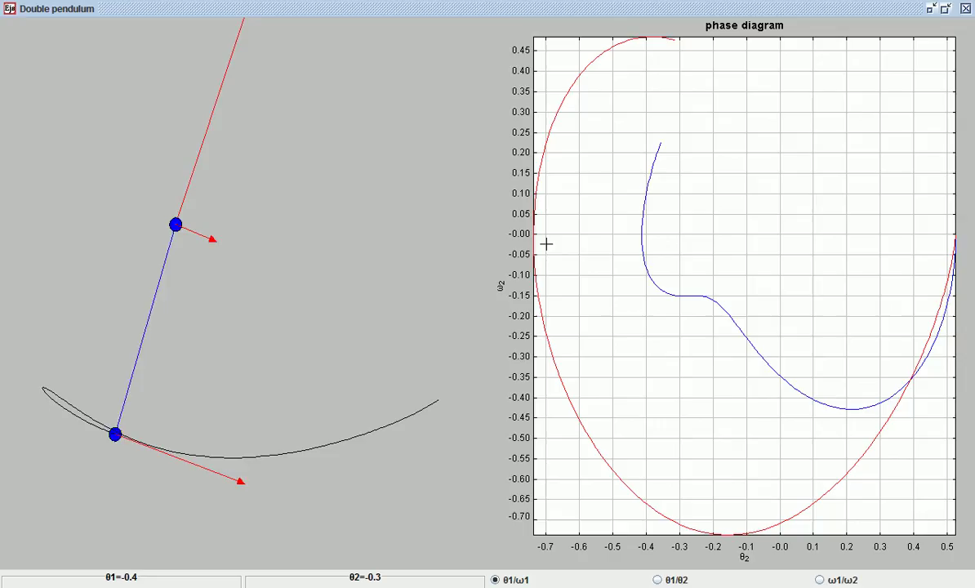
{"action": "left_click", "coordinate": [966, 9]}
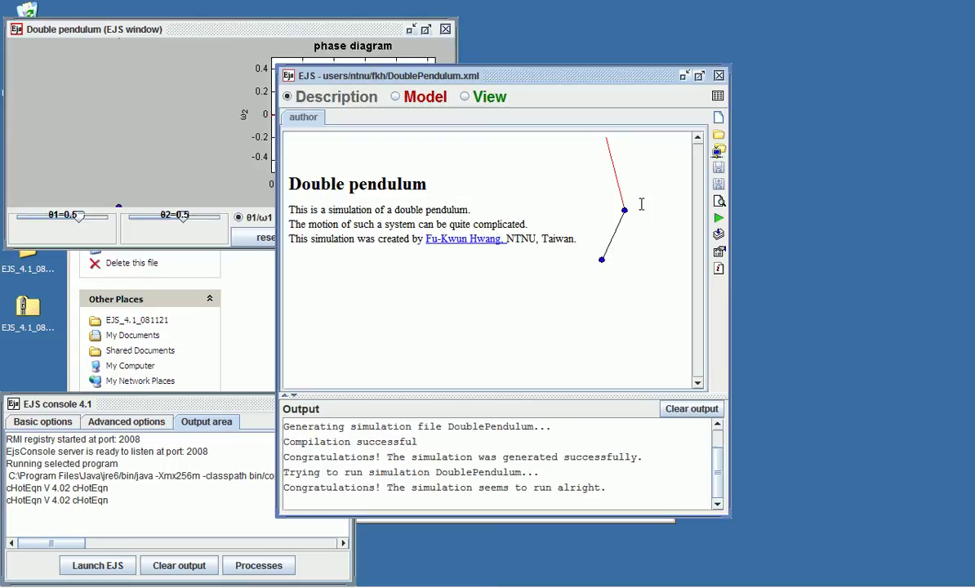
- Close the simulation and view the plot, pendulum1 and pendulum2 variable pages
{"action": "left_click", "coordinate": [444, 29]}
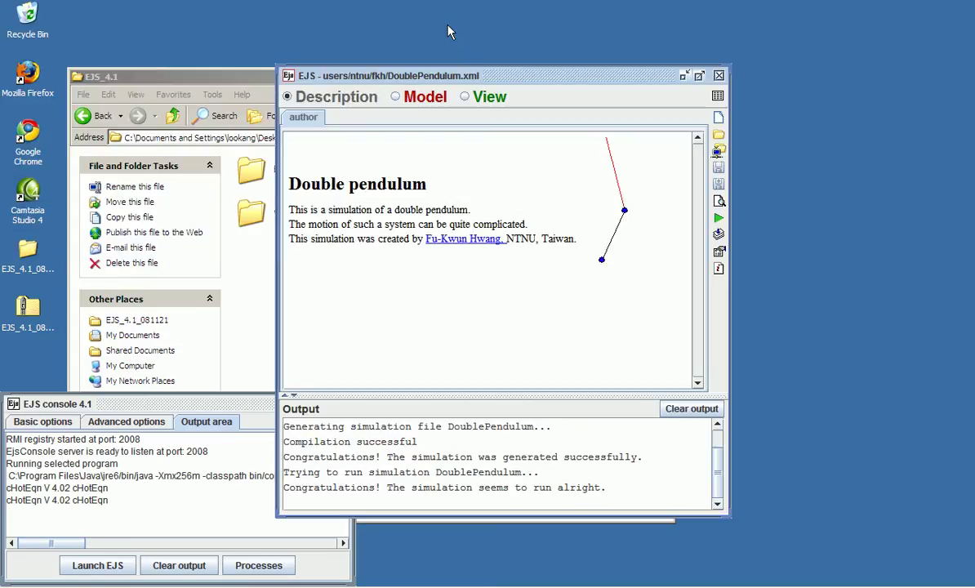
{"action": "left_click", "coordinate": [395, 97]}
{"action": "left_click", "coordinate": [333, 136]}
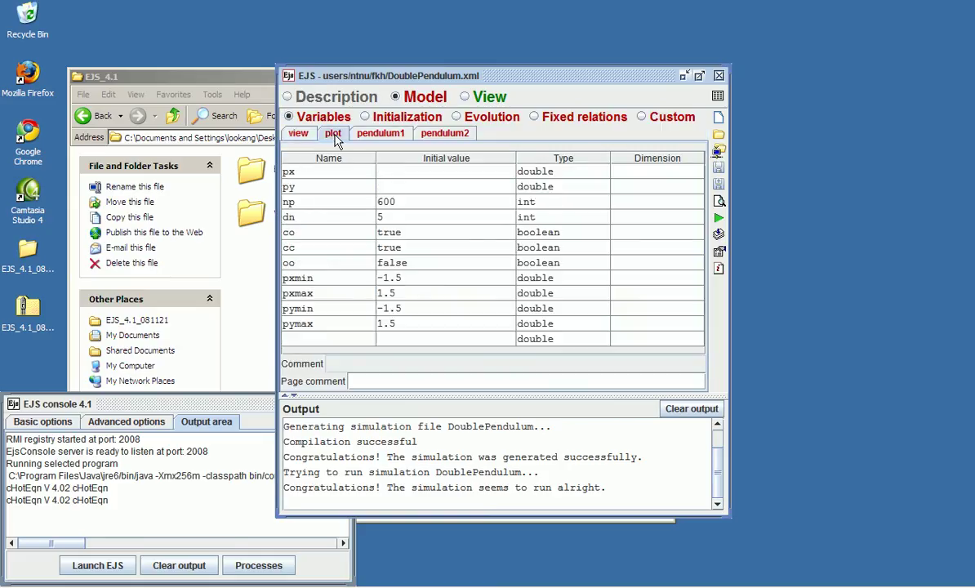
{"action": "left_click", "coordinate": [373, 134]}
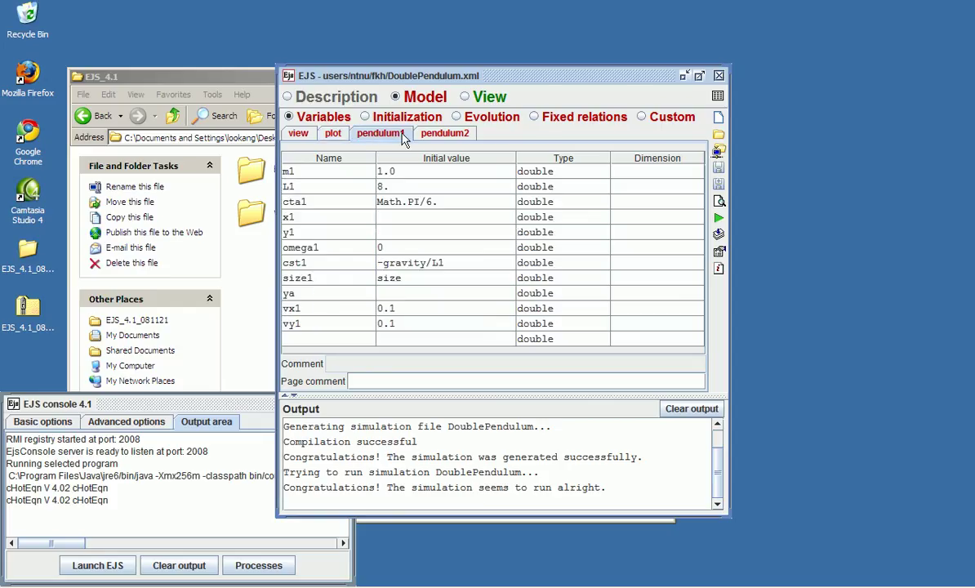
{"action": "left_click", "coordinate": [432, 135]}
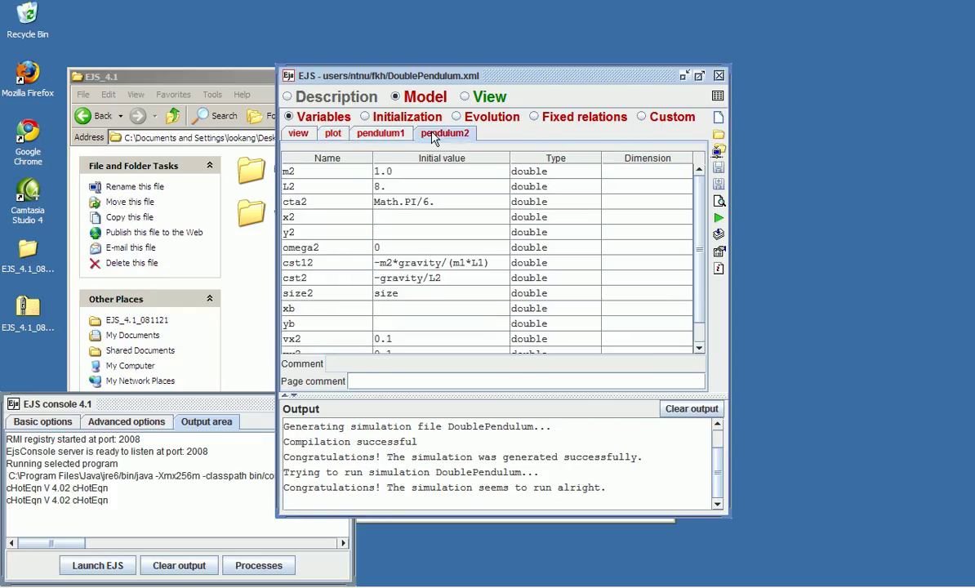
- Review the Initialization, Evolution, Fixed relations and Custom pages, ending on getA1 and getA2
{"action": "left_click", "coordinate": [390, 118]}
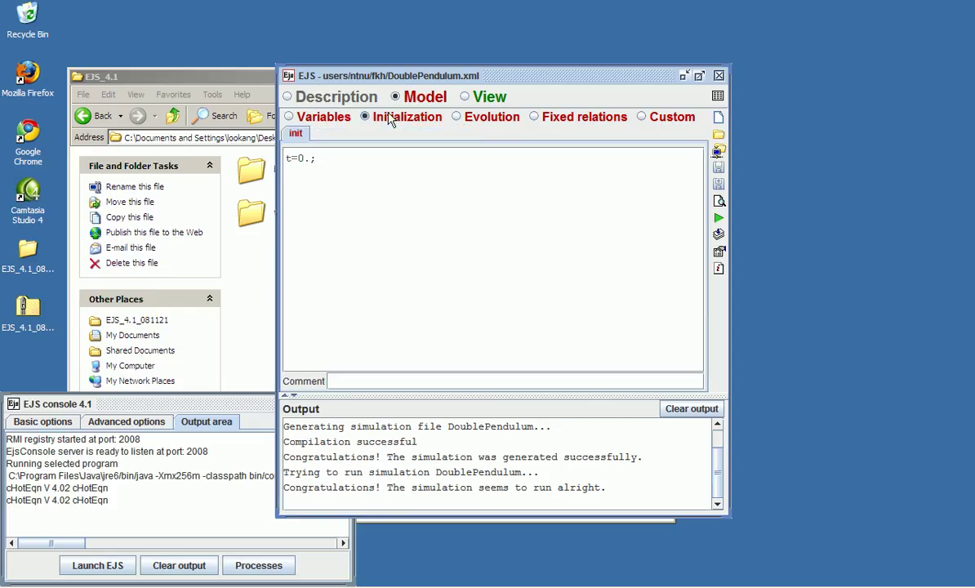
{"action": "left_click", "coordinate": [458, 117]}
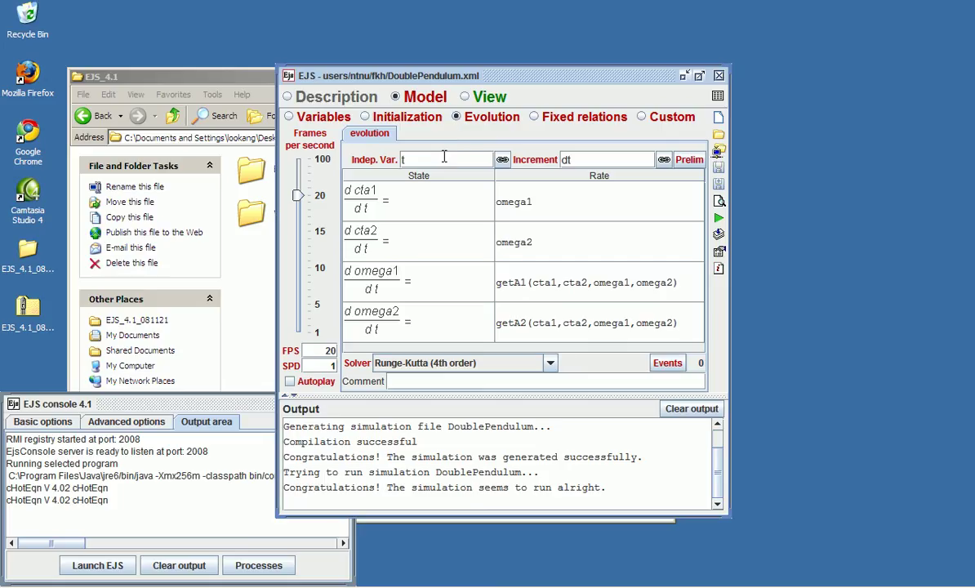
{"action": "left_click", "coordinate": [558, 120]}
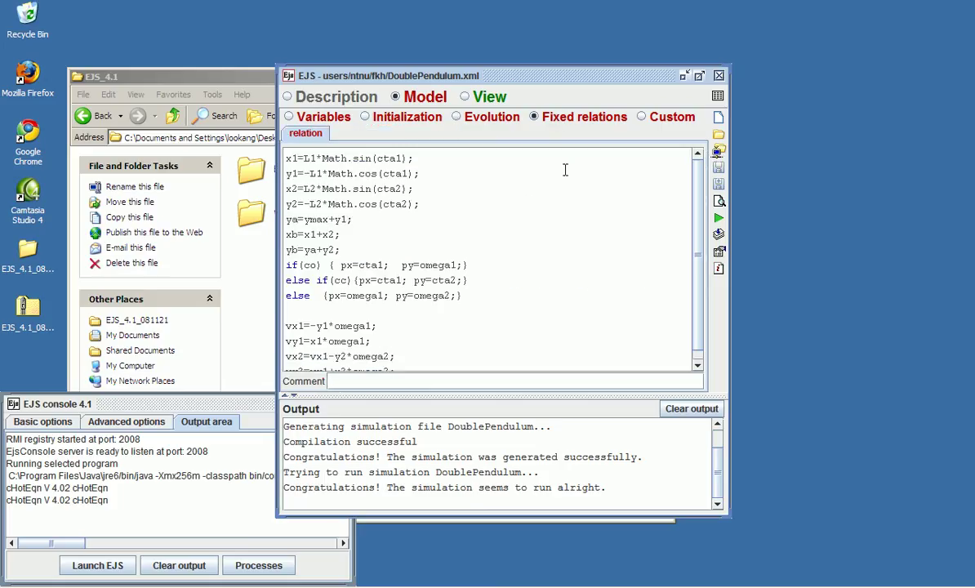
{"action": "left_click_drag", "start_coordinate": [697, 243], "coordinate": [696, 248]}
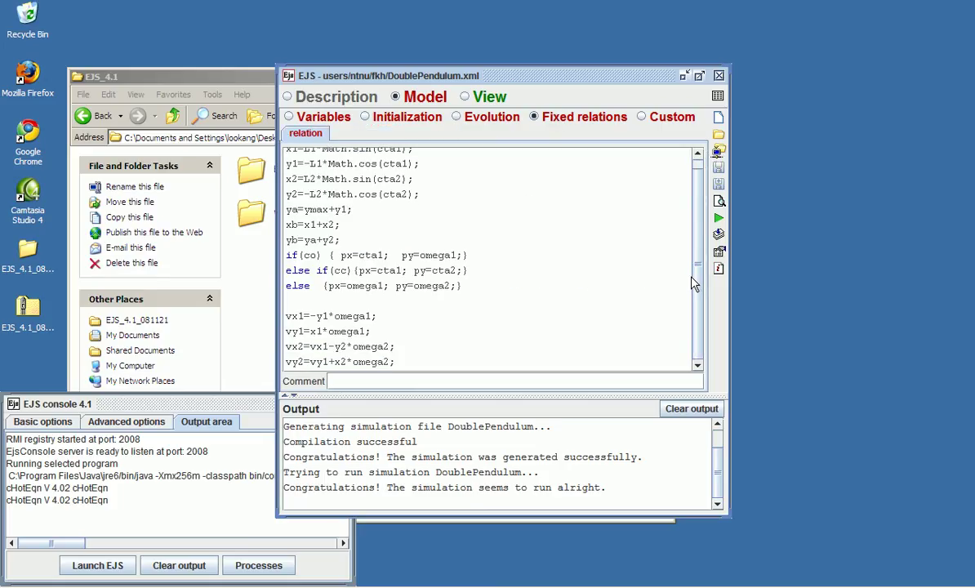
{"action": "left_click", "coordinate": [655, 122]}
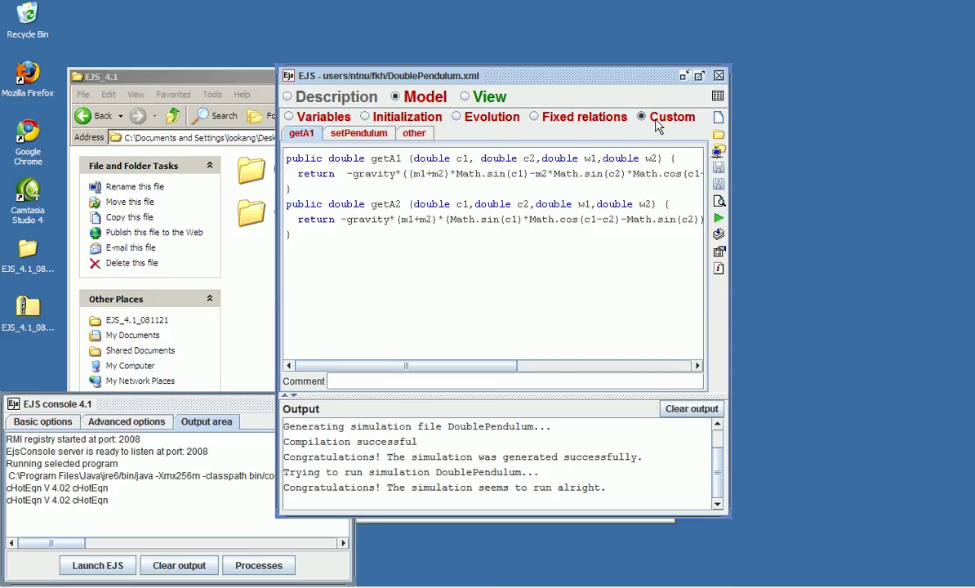
- Switch to the View design and expand centerPanel, bottomPanel and drawingPanel in the tree
{"action": "left_click", "coordinate": [488, 99]}
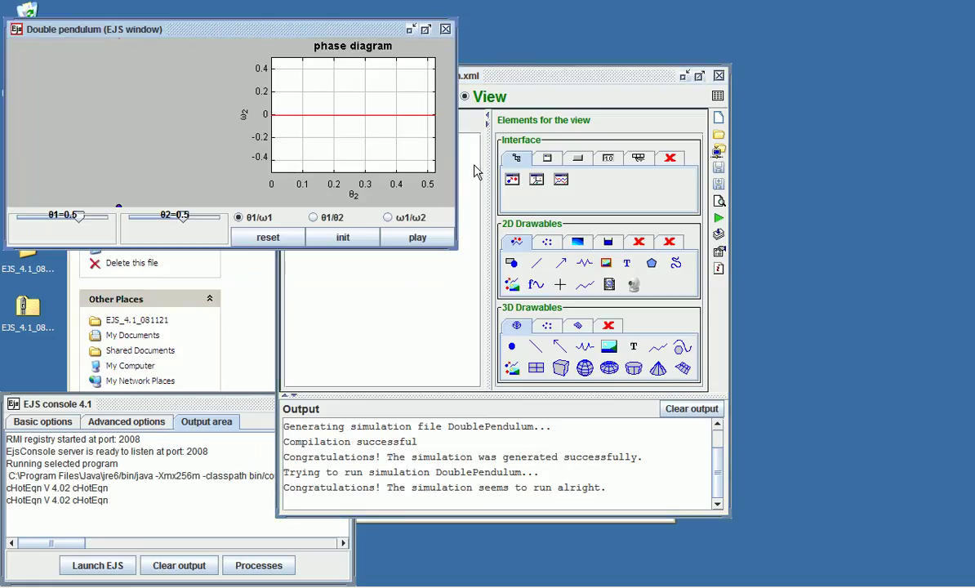
{"action": "left_click", "coordinate": [476, 169]}
{"action": "left_click", "coordinate": [307, 180]}
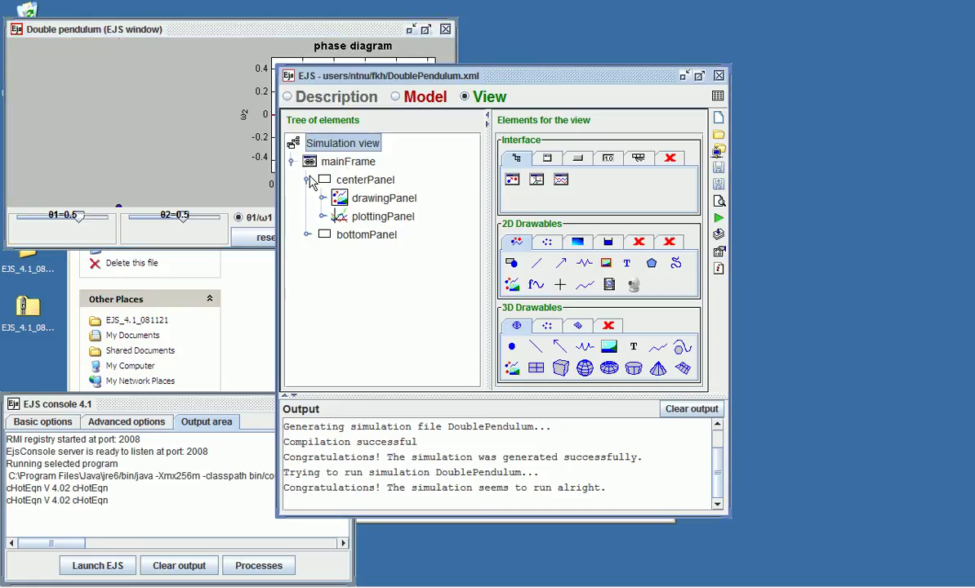
{"action": "left_click", "coordinate": [306, 234]}
{"action": "left_click", "coordinate": [323, 197]}
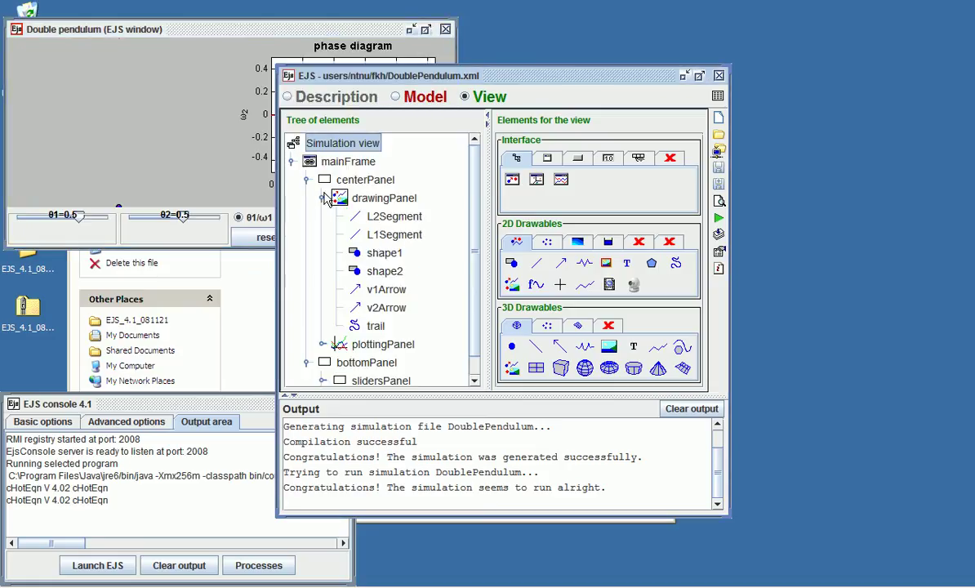
{"action": "scroll", "coordinate": [465, 221], "scroll_direction": "down", "scroll_amount": 1}
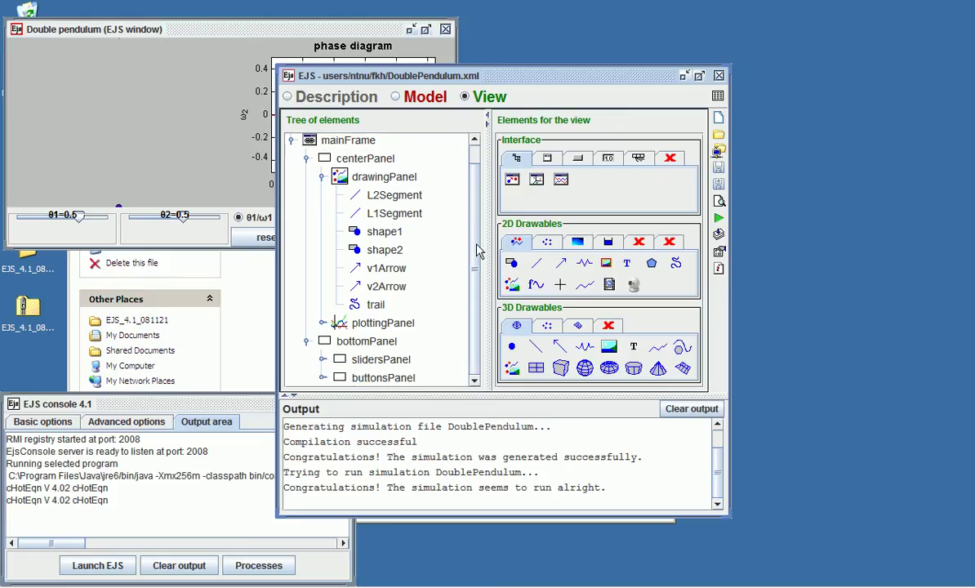
- Maximize the editor and expand slidersPanel, buttonsPanel and radioPanel to reveal sliders and radio buttons
{"action": "left_click", "coordinate": [699, 78]}
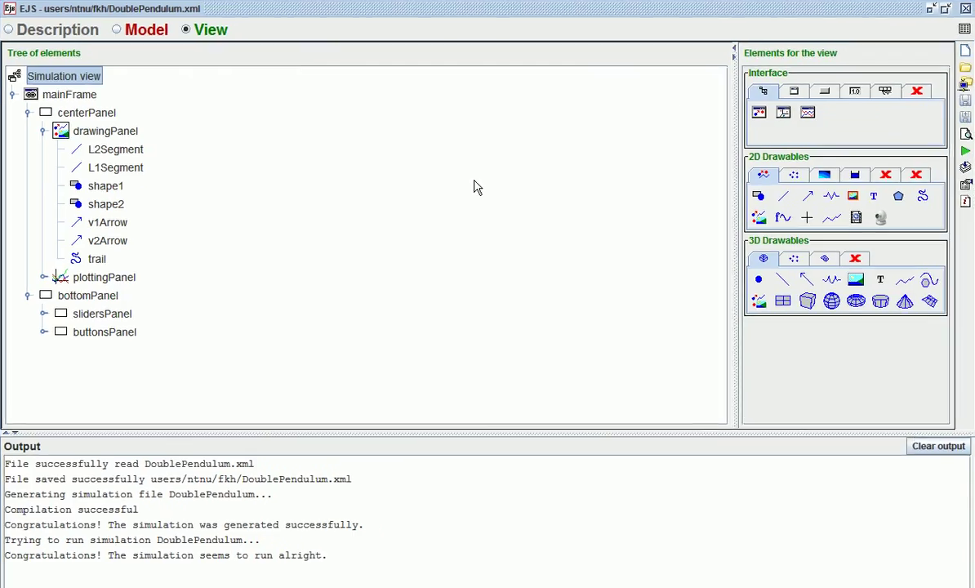
{"action": "left_click", "coordinate": [44, 315]}
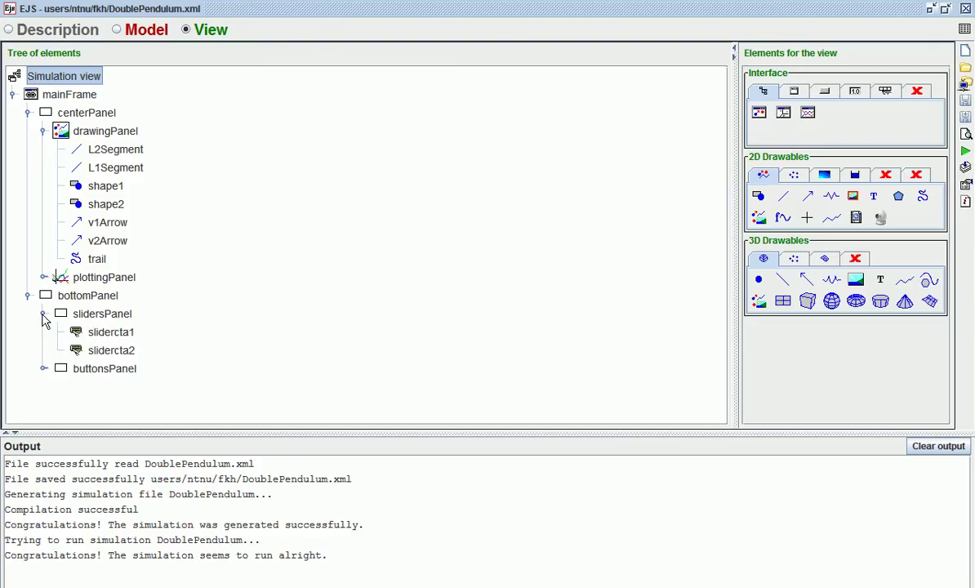
{"action": "left_click", "coordinate": [44, 369]}
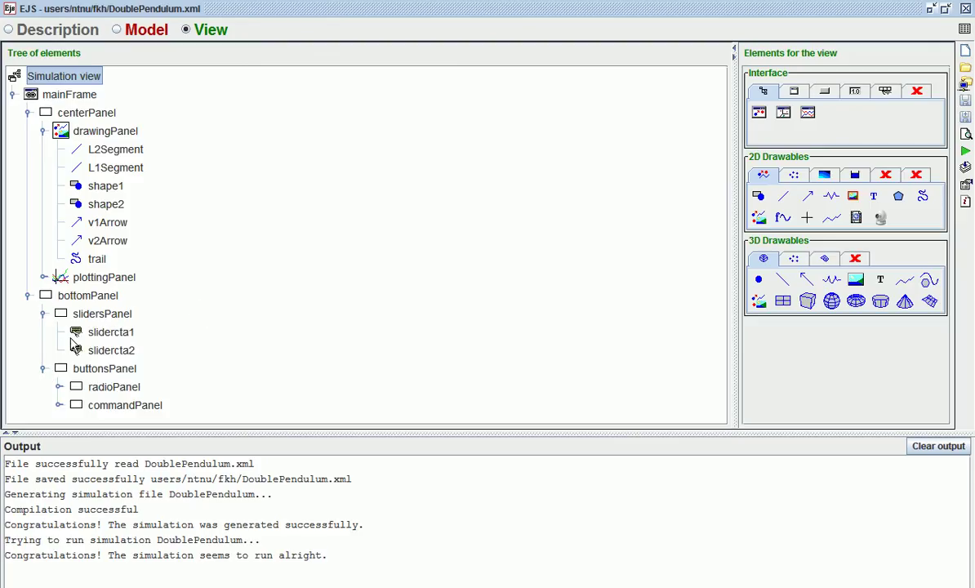
{"action": "left_click", "coordinate": [62, 388]}
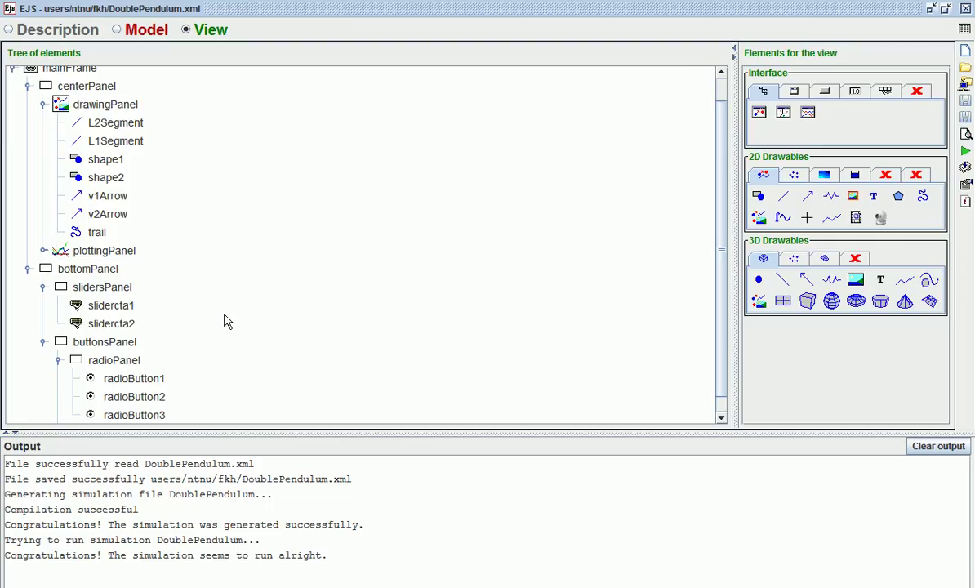
{"action": "left_click_drag", "start_coordinate": [721, 243], "coordinate": [724, 295]}
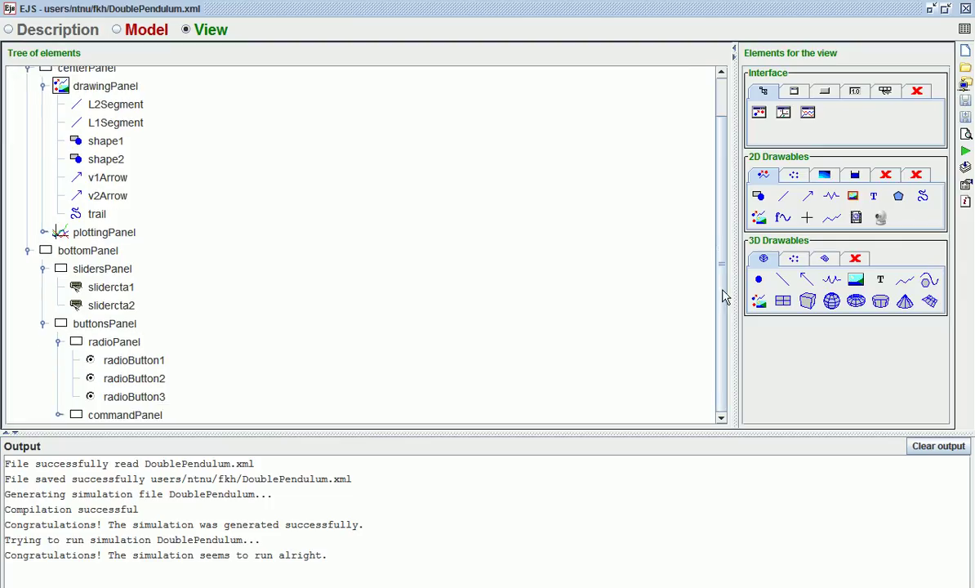
- Package the current simulation and save it as ejs_DoublePendulum.jar in the export folder
{"action": "left_click", "coordinate": [965, 169]}
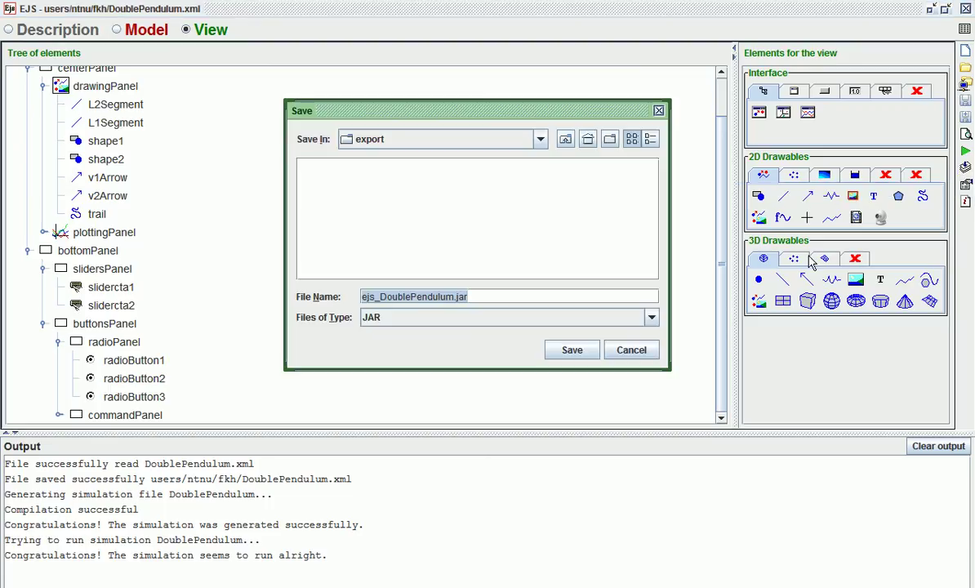
{"action": "left_click", "coordinate": [552, 351]}
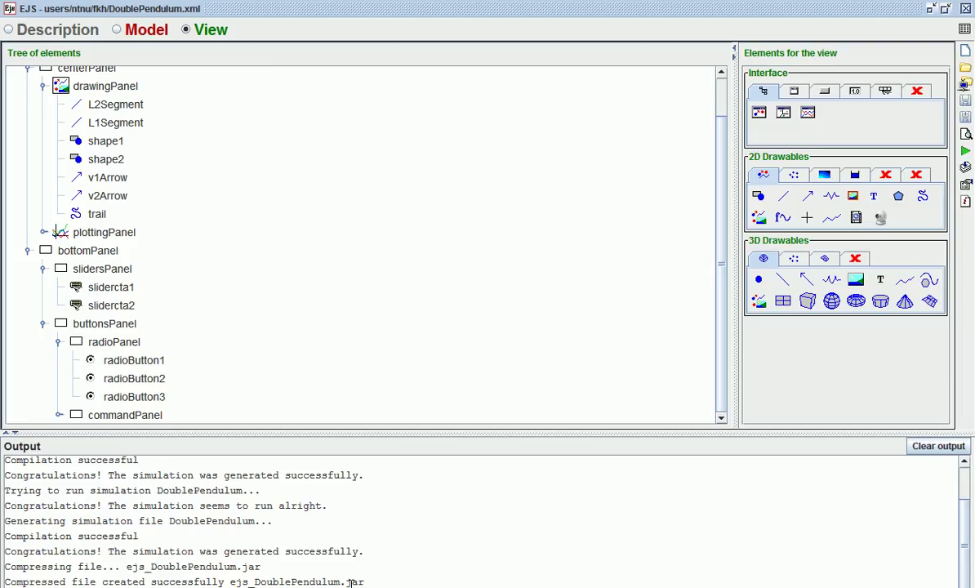
{"action": "left_click_drag", "start_coordinate": [362, 583], "coordinate": [16, 582]}
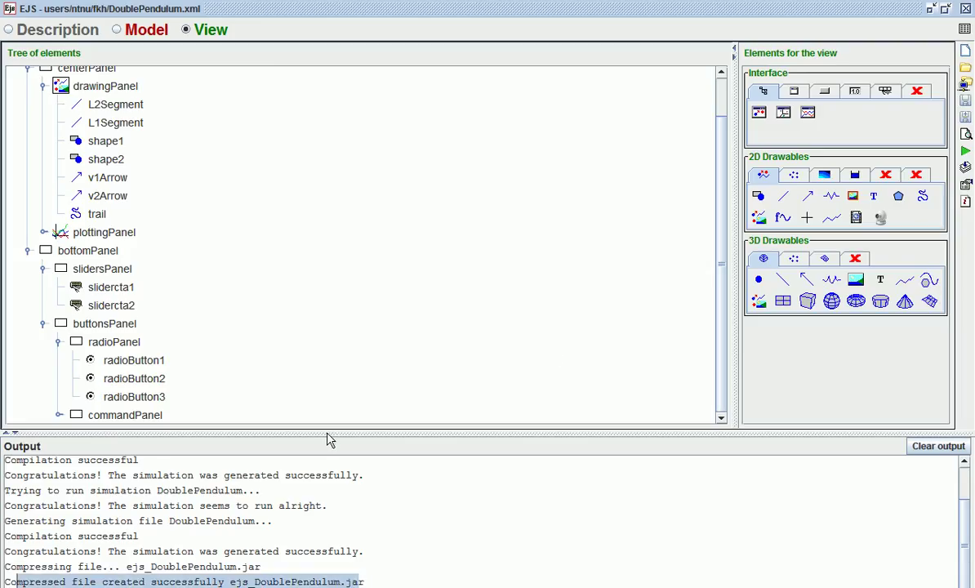
- Minimize EJS and browse to workspace\export to select the ejs_DoublePendulum jar
{"action": "left_click", "coordinate": [928, 9]}
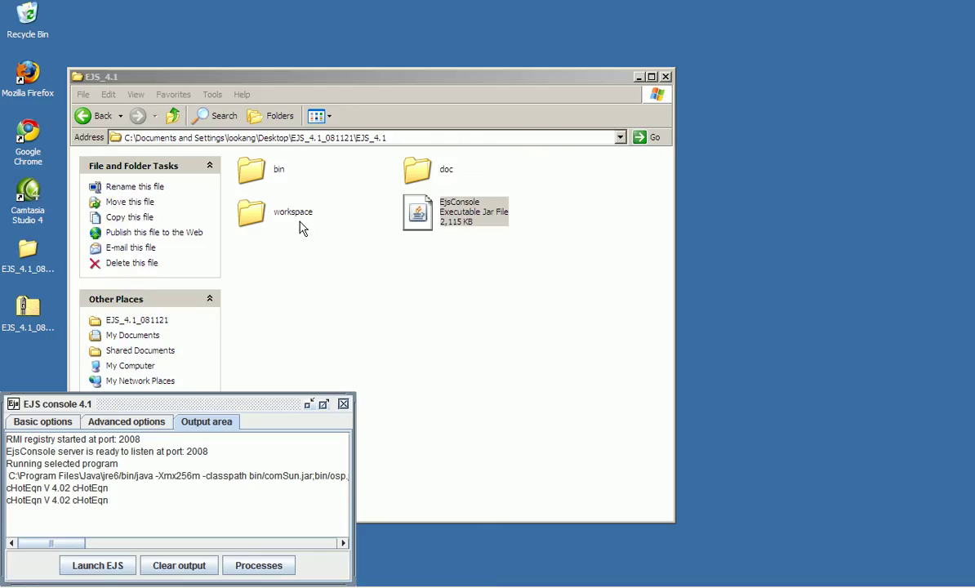
{"action": "double_click", "coordinate": [287, 210]}
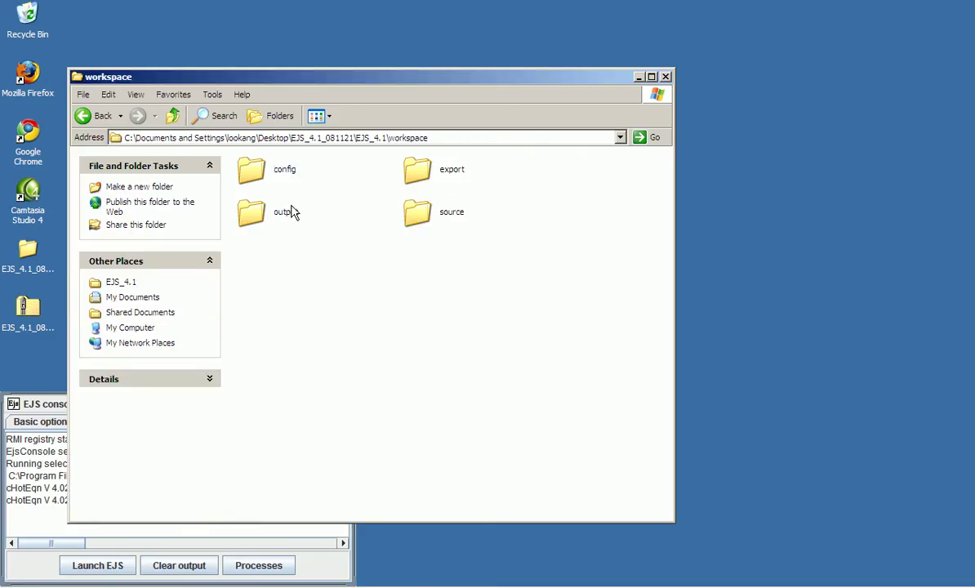
{"action": "double_click", "coordinate": [454, 171]}
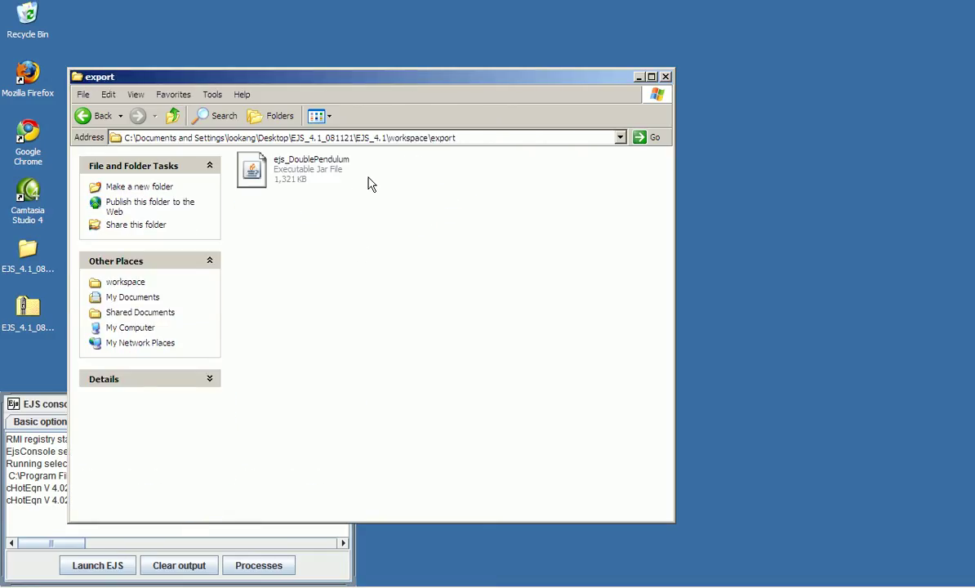
{"action": "left_click", "coordinate": [308, 173]}
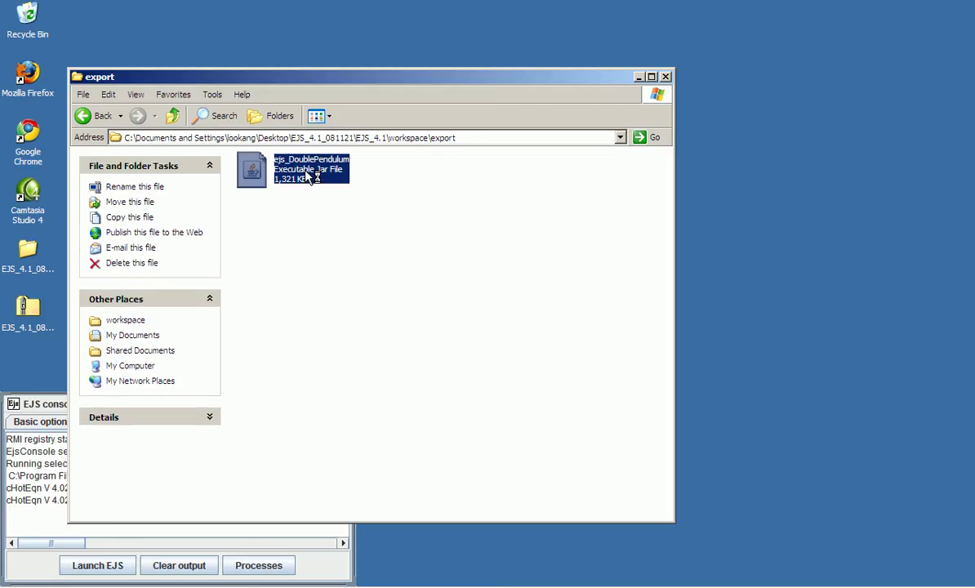
- Launch ejs_DoublePendulum.jar, maximize its window and start the pendulum running
{"action": "double_click", "coordinate": [308, 173]}
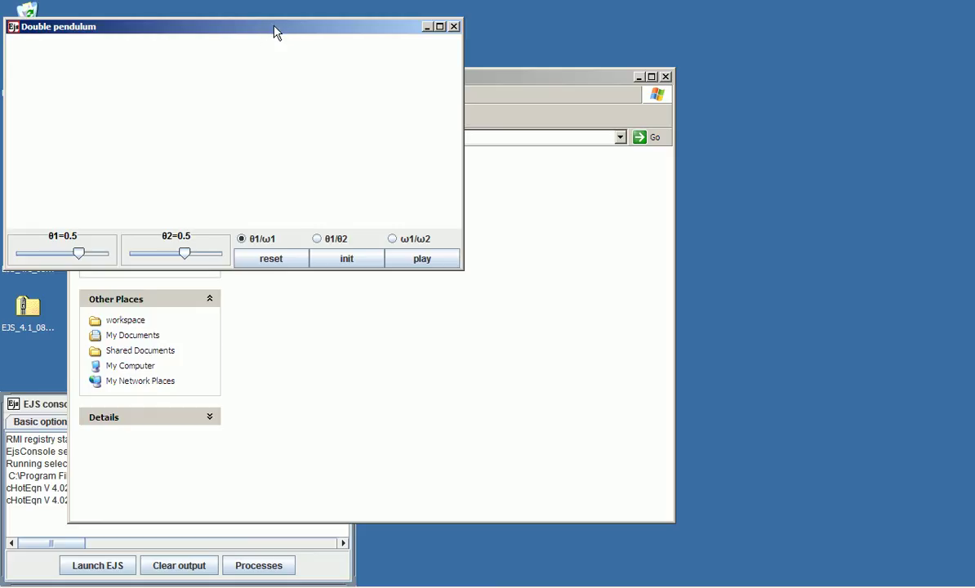
{"action": "double_click", "coordinate": [275, 31]}
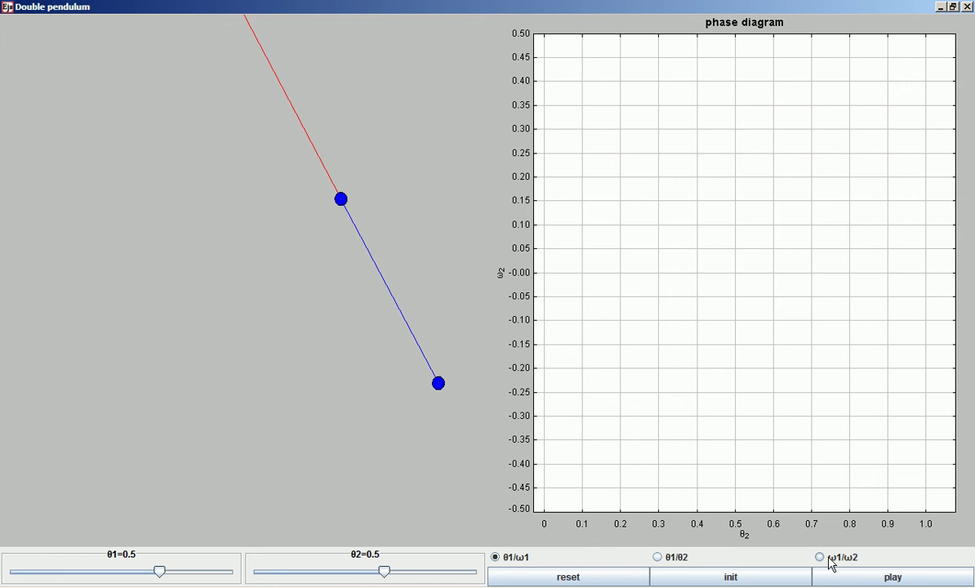
{"action": "left_click", "coordinate": [839, 577]}
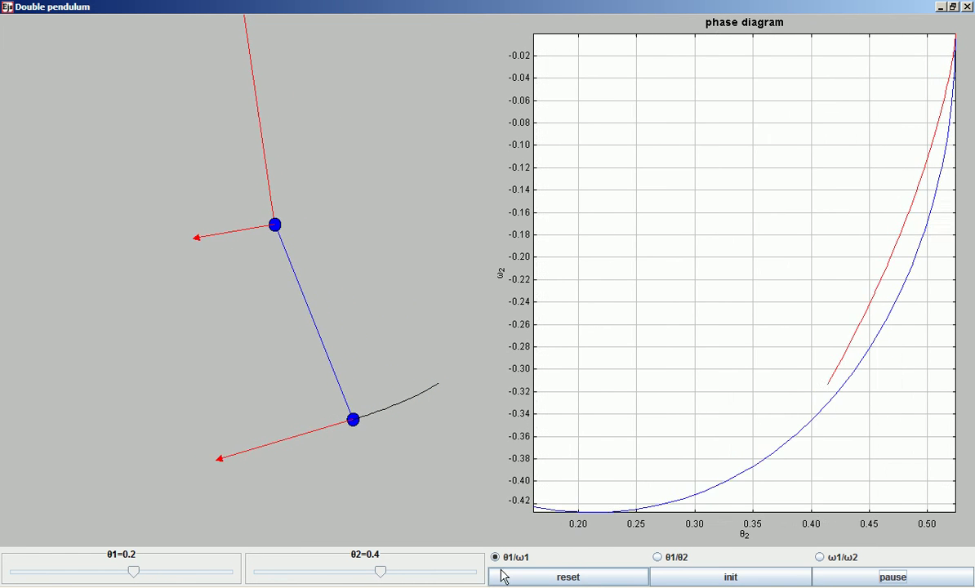
- Switch the phase diagram to θ1/θ2, then ω1/ω2, and reset the simulation
{"action": "left_click", "coordinate": [671, 561]}
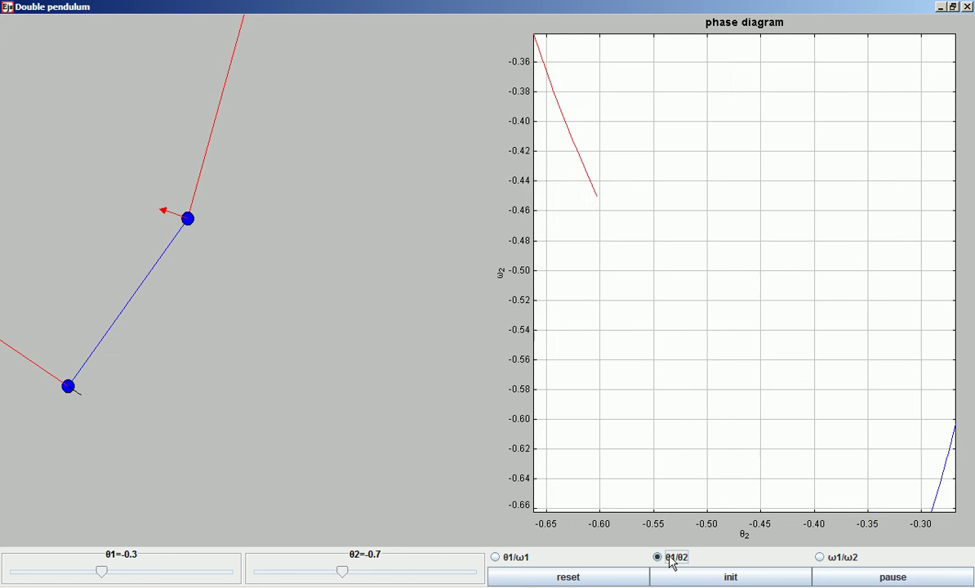
{"action": "left_click", "coordinate": [831, 560]}
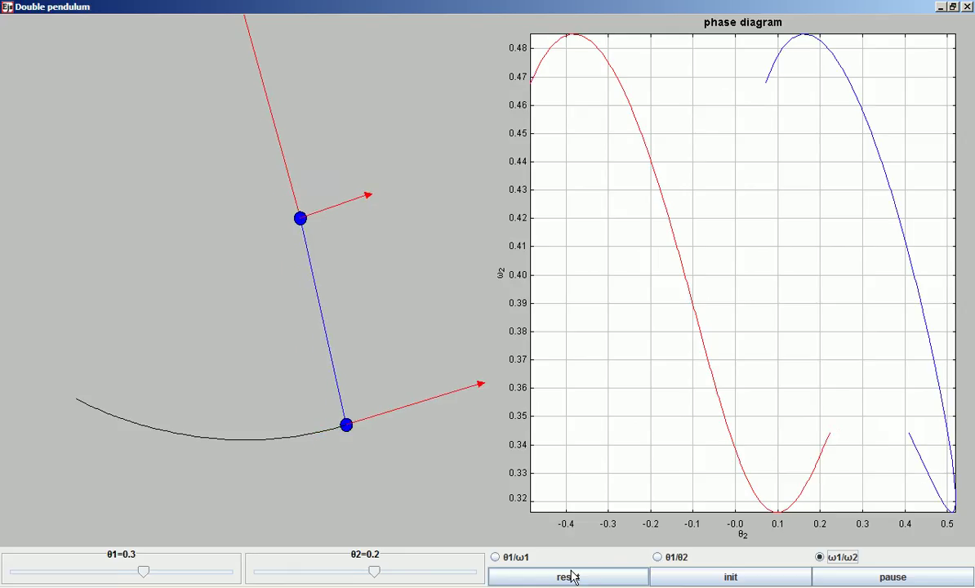
{"action": "left_click", "coordinate": [569, 577]}
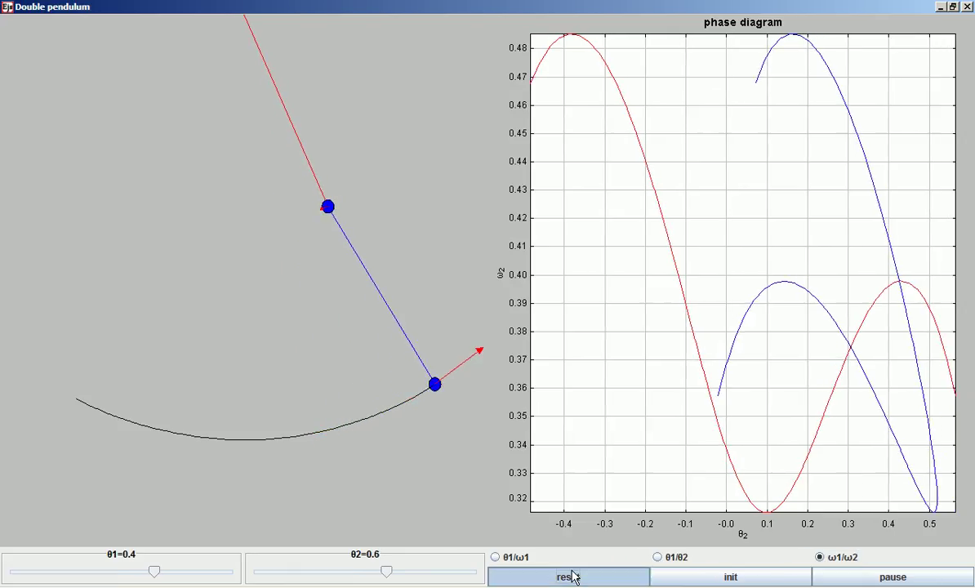